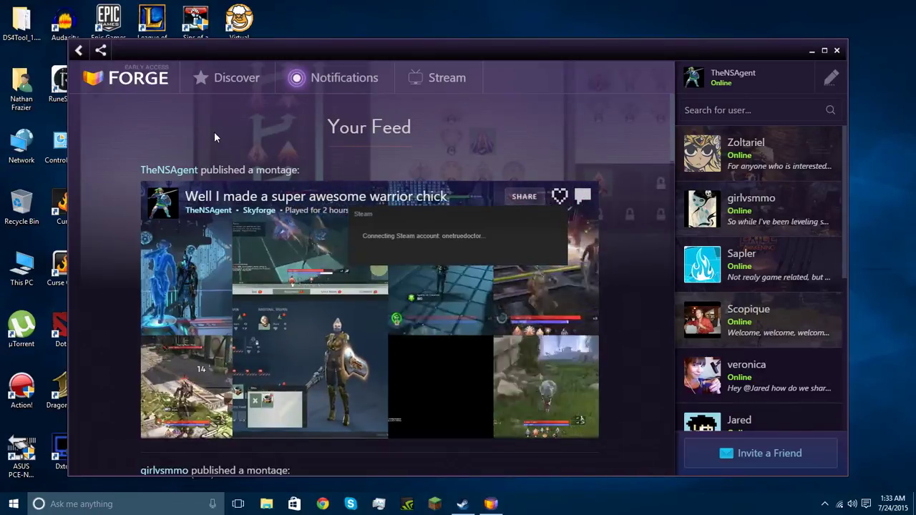
End the Steam Client Bootstrapper (32 bit) process in Task Manager and close Task Manager.
left_click(378, 504)
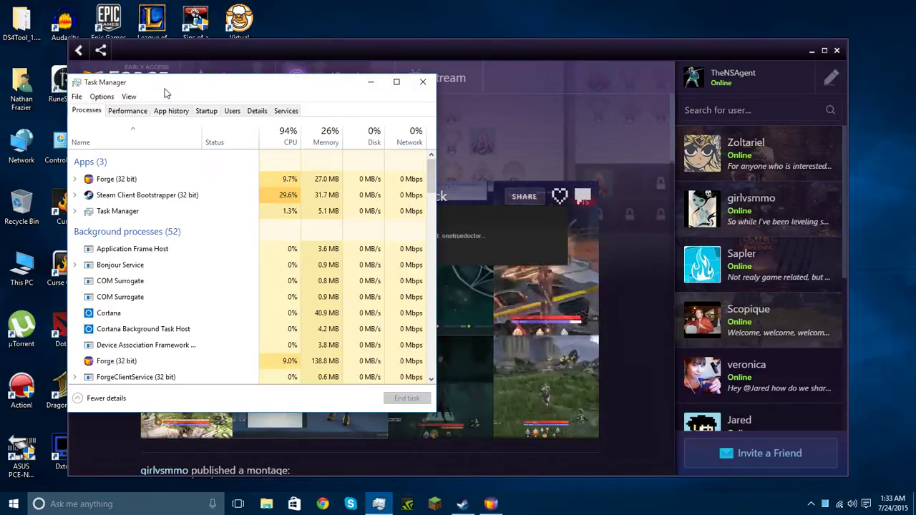
left_click(154, 195)
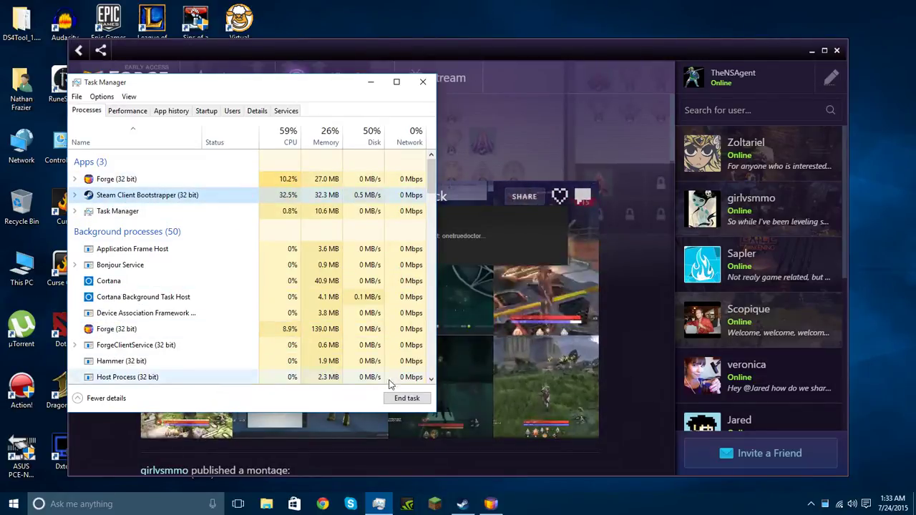
left_click(403, 397)
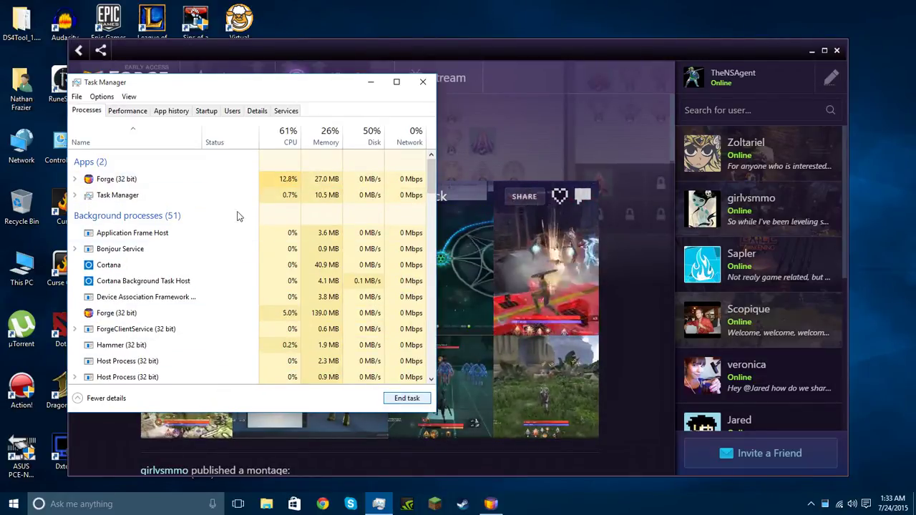
left_click(422, 84)
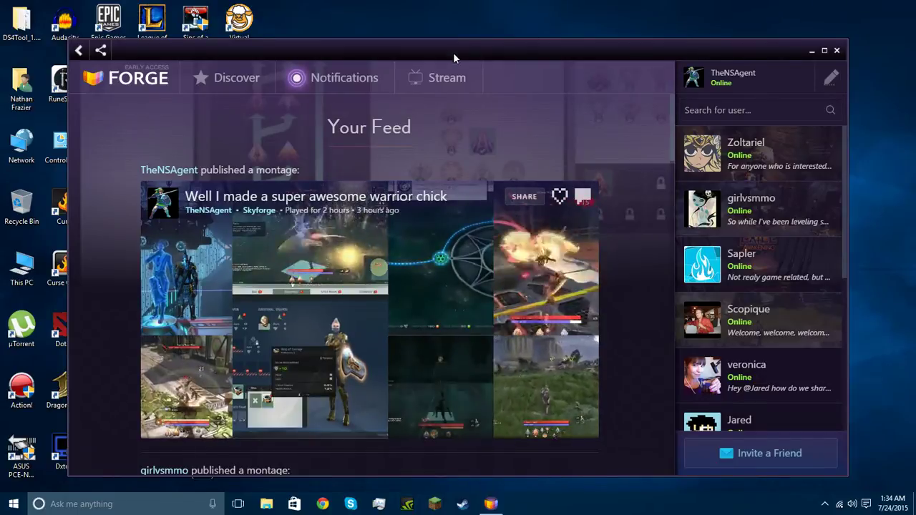
Shift the Forge window slightly, view the Discover page and open your own profile.
left_click_drag(453, 52, 429, 42)
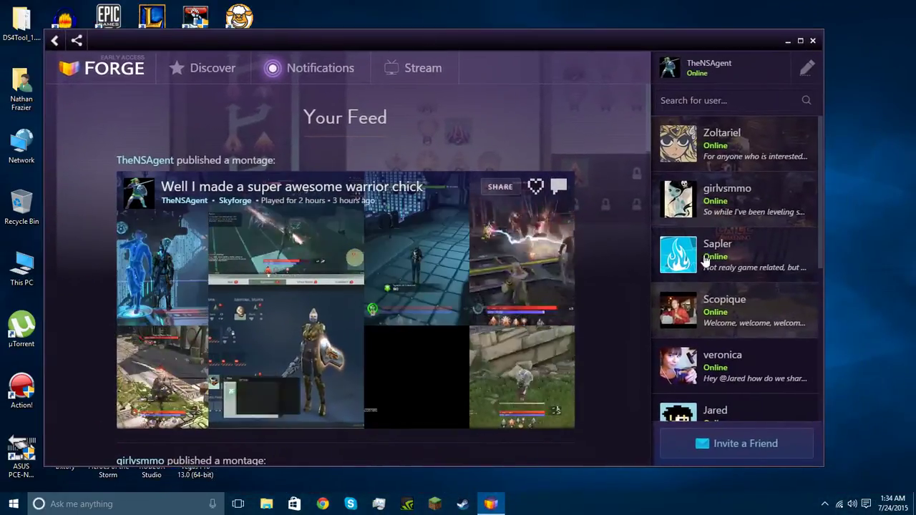
left_click(216, 70)
left_click(740, 76)
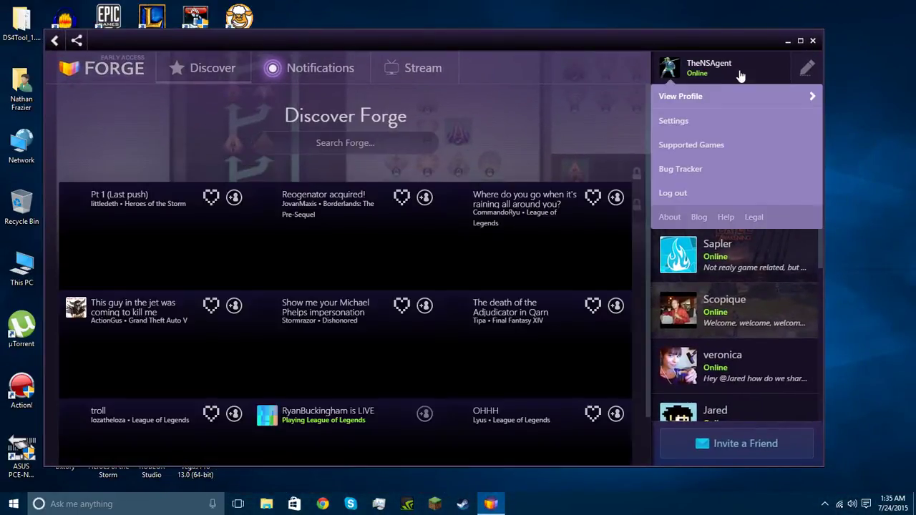
left_click(720, 97)
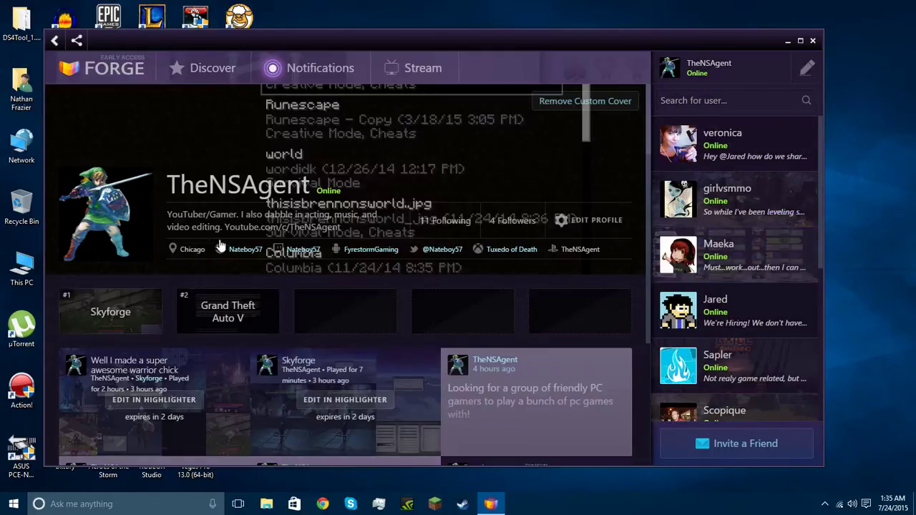
Open the settings and review the Profile section, from the avatar, location and bio to the linked identities.
left_click(708, 66)
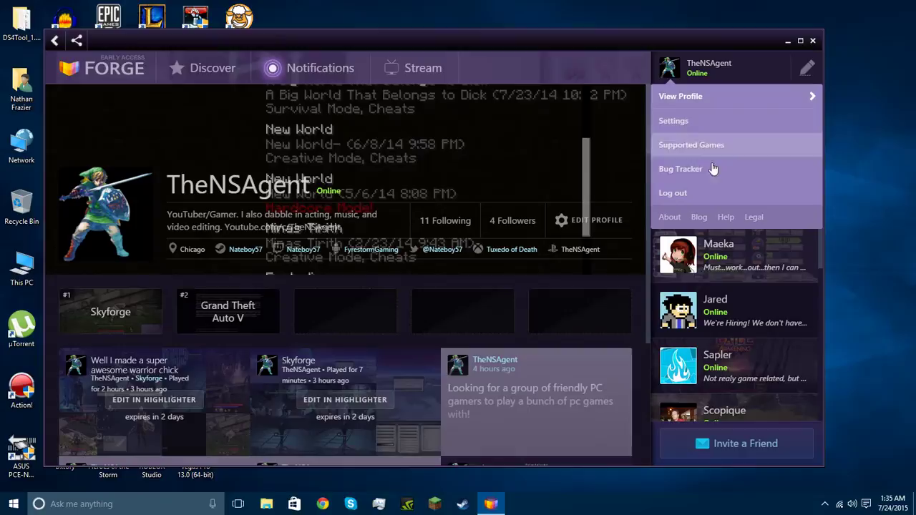
left_click(688, 122)
scroll(422, 215, "down", 10)
scroll(421, 215, "up", 9)
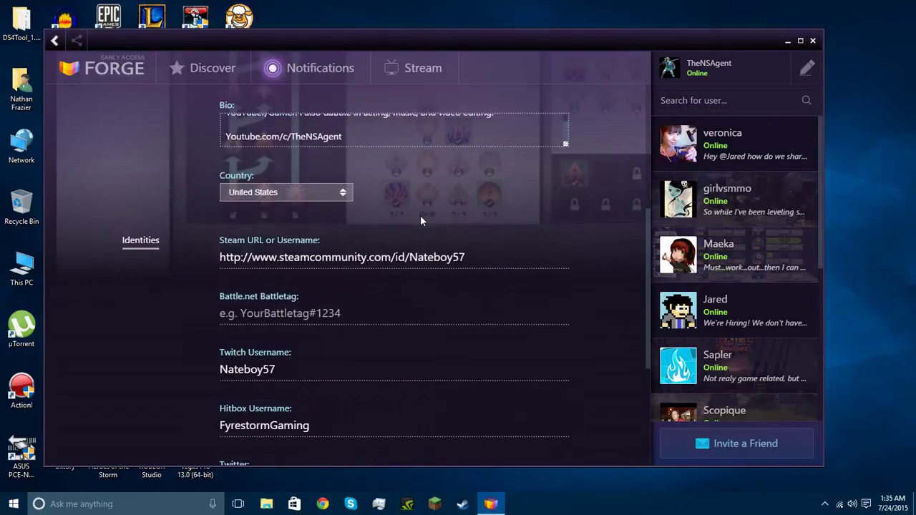
scroll(420, 215, "up", 1)
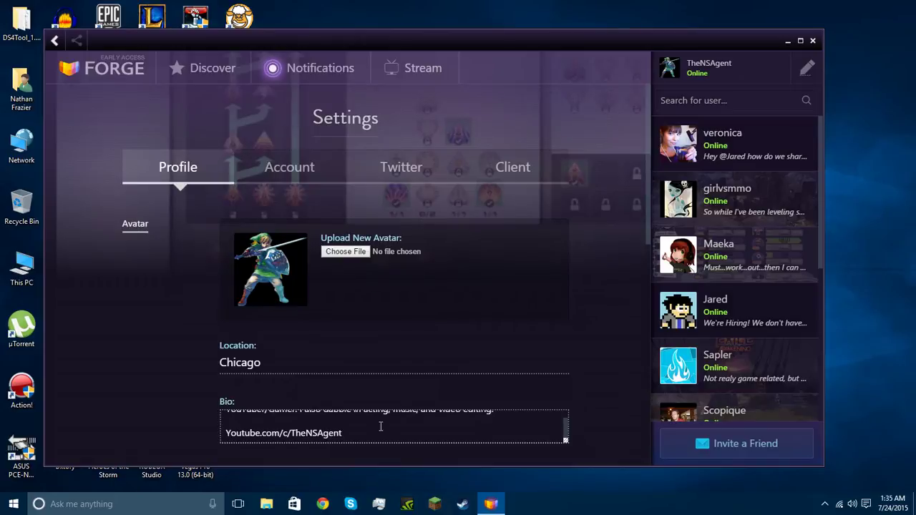
scroll(380, 427, "up", 1)
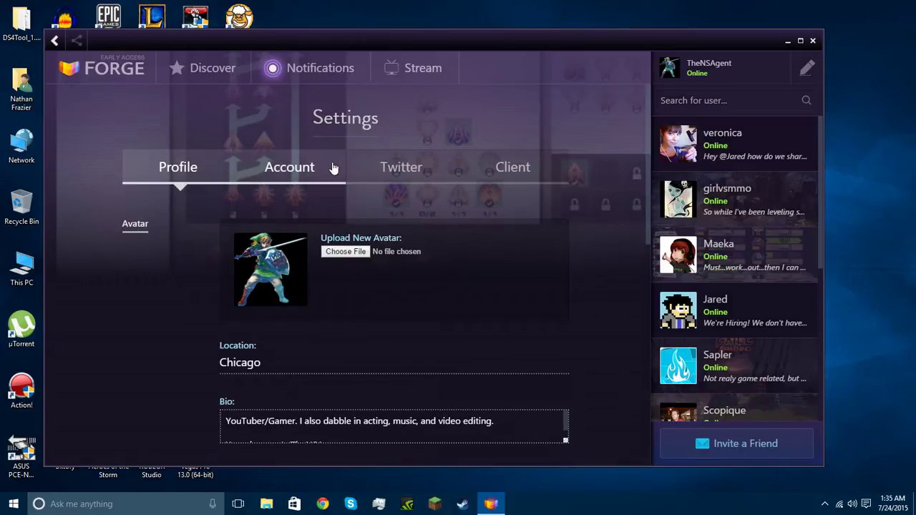
Return to the Discover page and browse the Supported Games list through to the games starting with W.
left_click(222, 76)
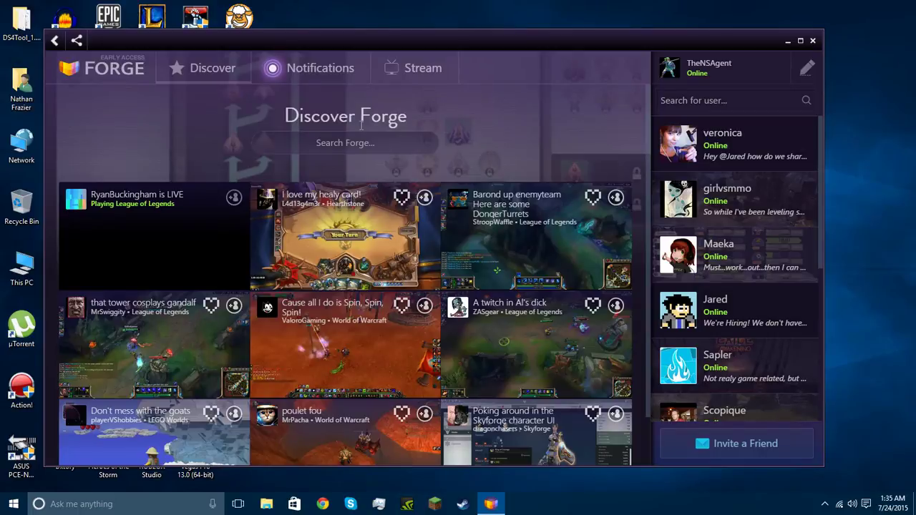
left_click(681, 82)
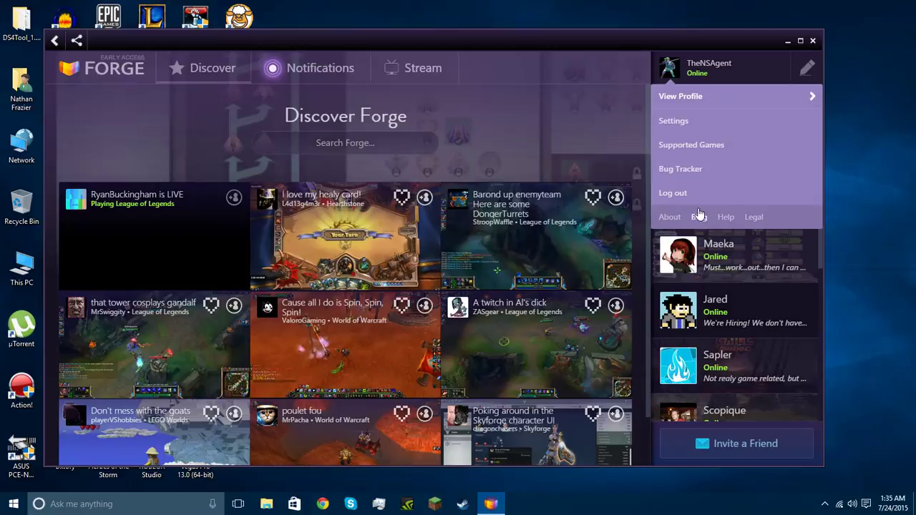
left_click(657, 147)
scroll(429, 211, "down", 10)
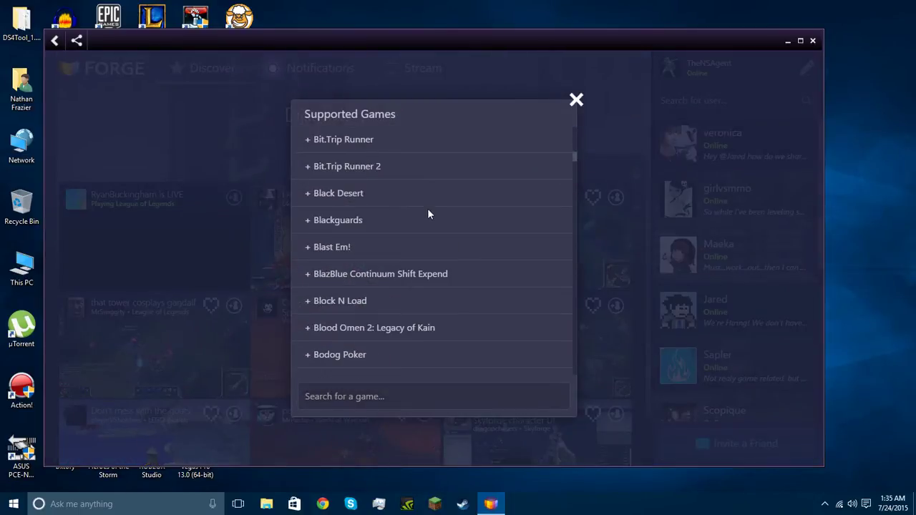
left_click_drag(575, 190, 575, 358)
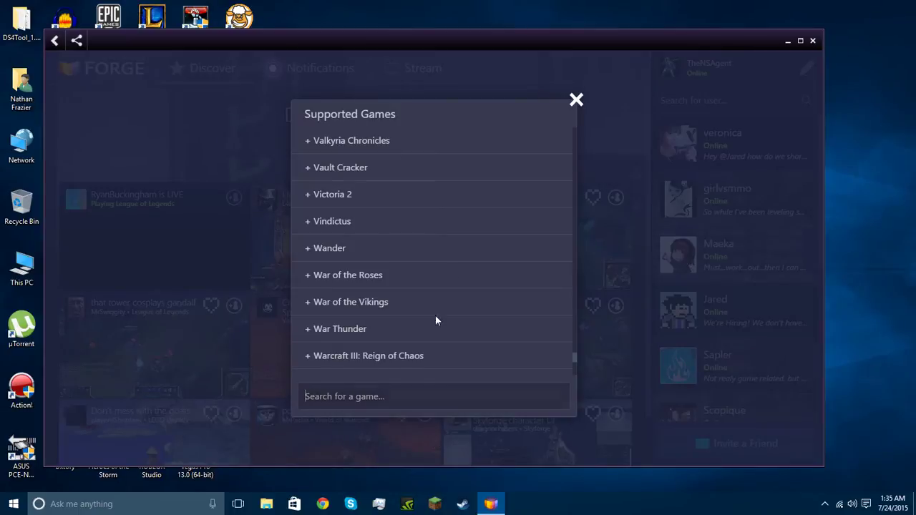
Search the supported games for "min" and clear the search.
type("min")
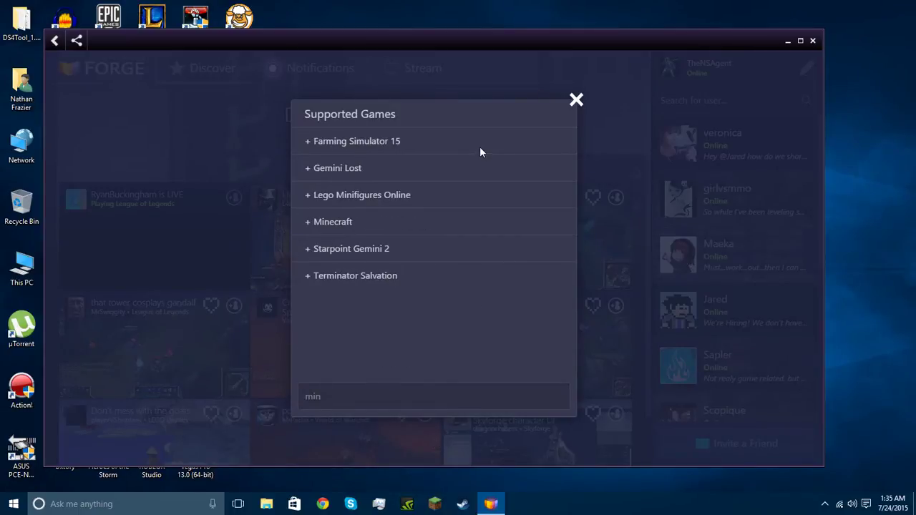
key("BackSpace")
key("BackSpace")
key("BackSpace")
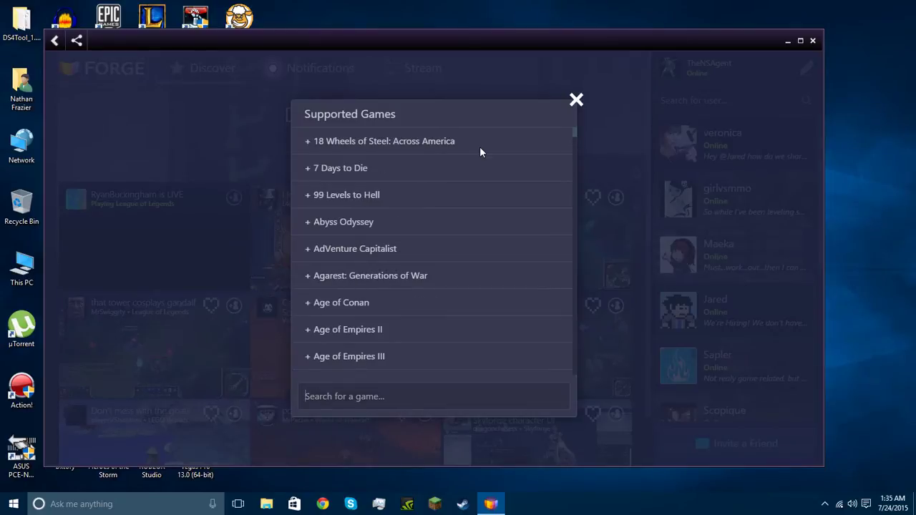
Search the supported games for "dayz", shorten the term to "day" and clear the search.
type("dayz")
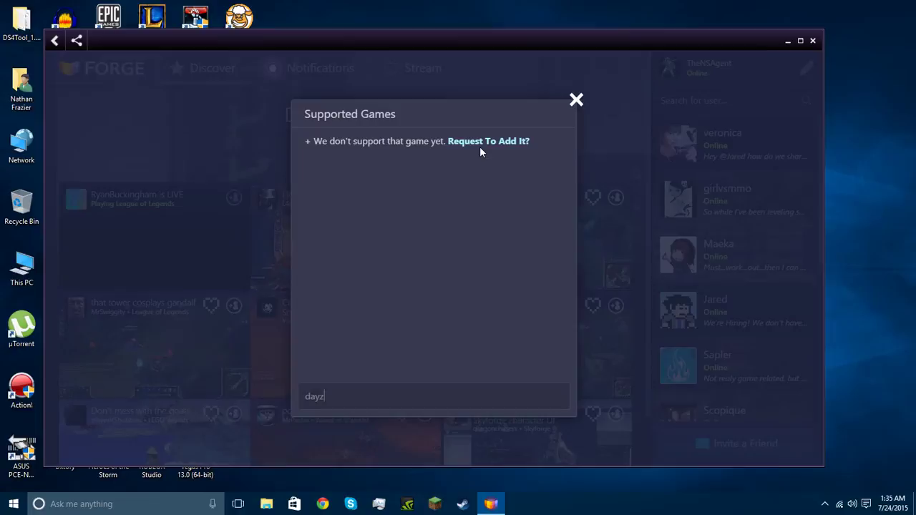
key("BackSpace")
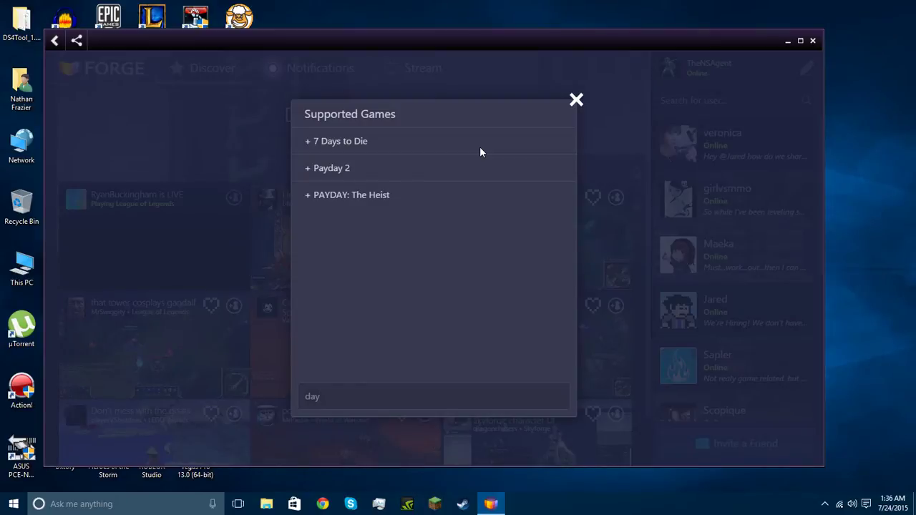
key("BackSpace")
key("BackSpace")
key("BackSpace")
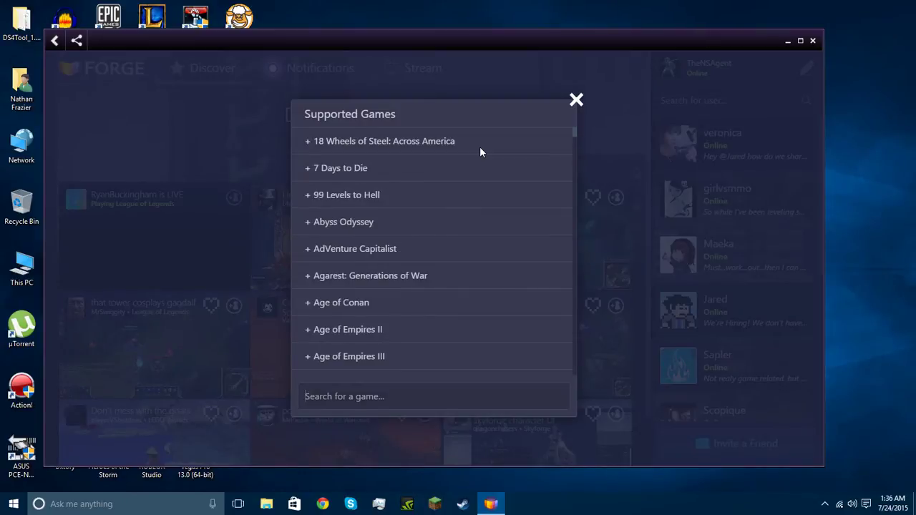
Search the supported games for "killl", replace the term with "age" and close the list.
type("killl")
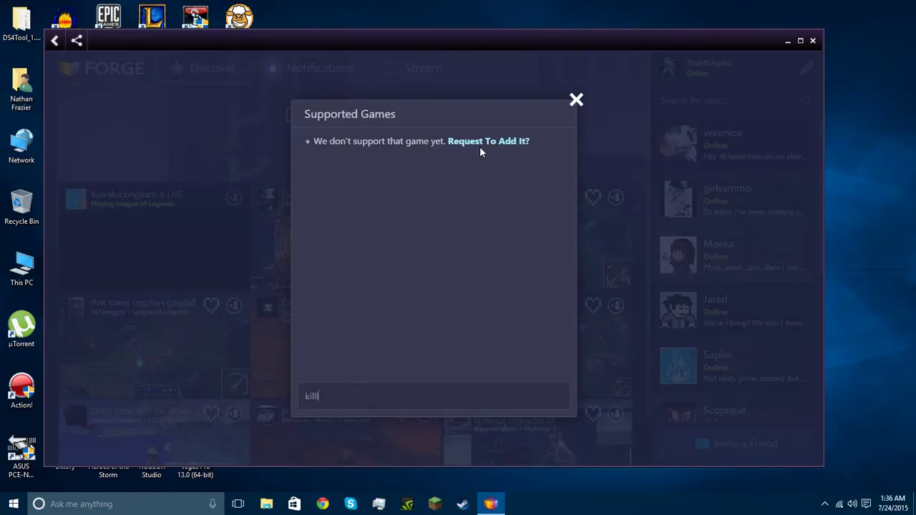
key("BackSpace")
key("BackSpace")
key("BackSpace")
key("BackSpace")
key("BackSpace")
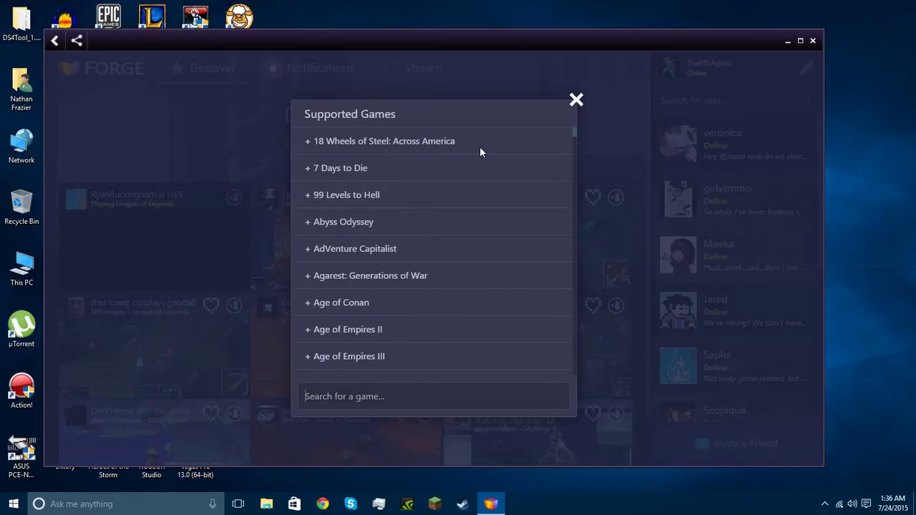
type("age")
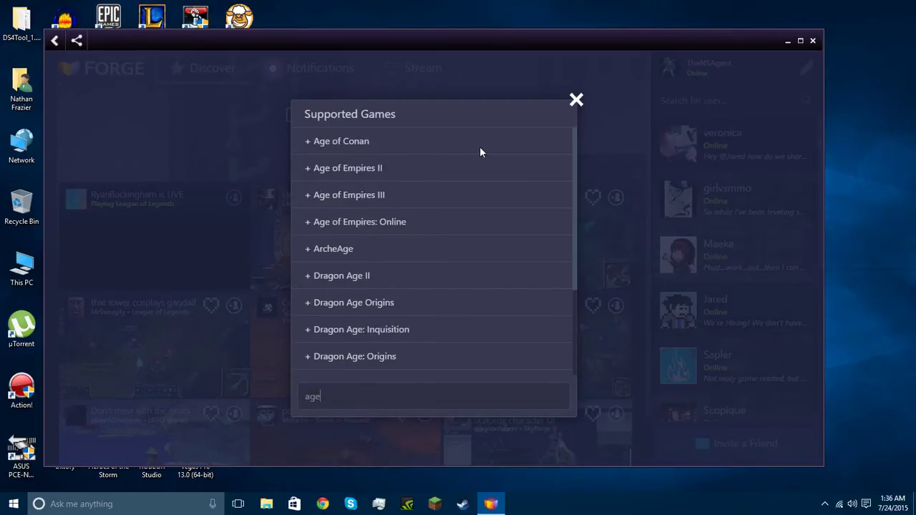
left_click(576, 100)
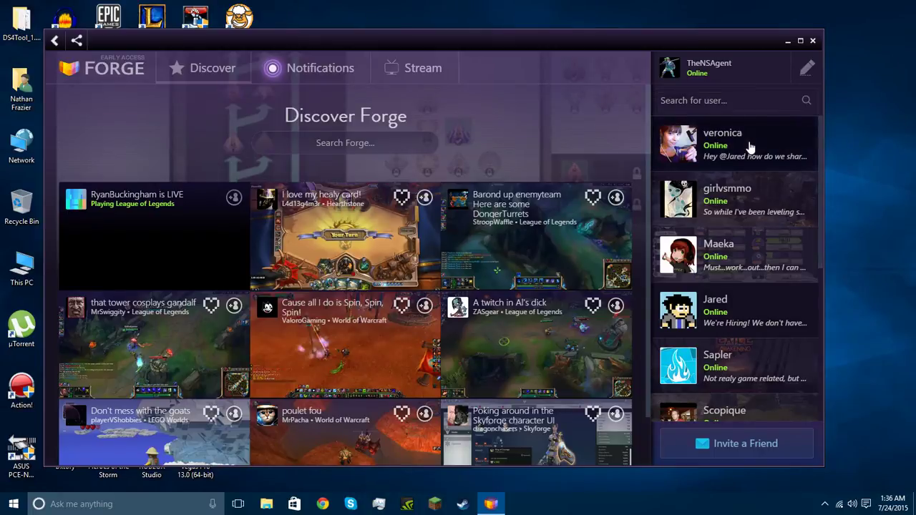
Examine the user list beside the Discover page, including each user's online status and latest post preview.
scroll(750, 145, "down", 5)
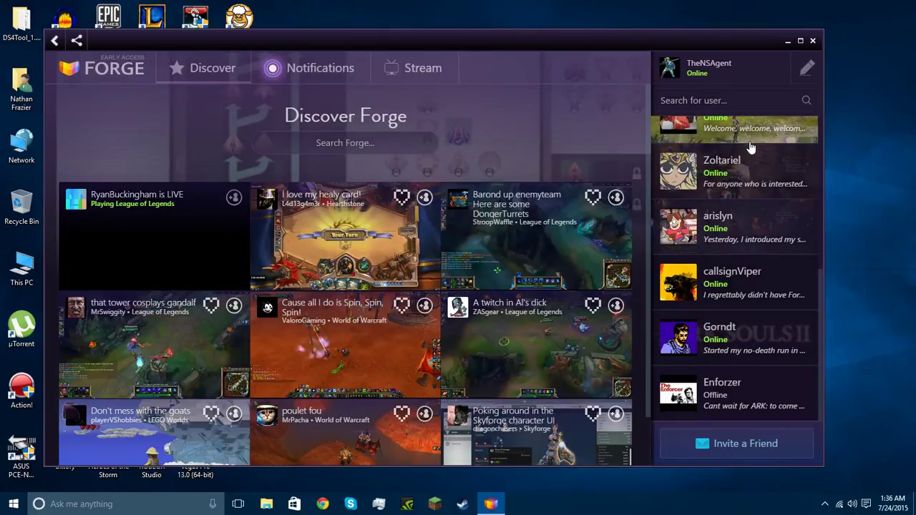
scroll(737, 184, "up", 7)
scroll(719, 164, "down", 7)
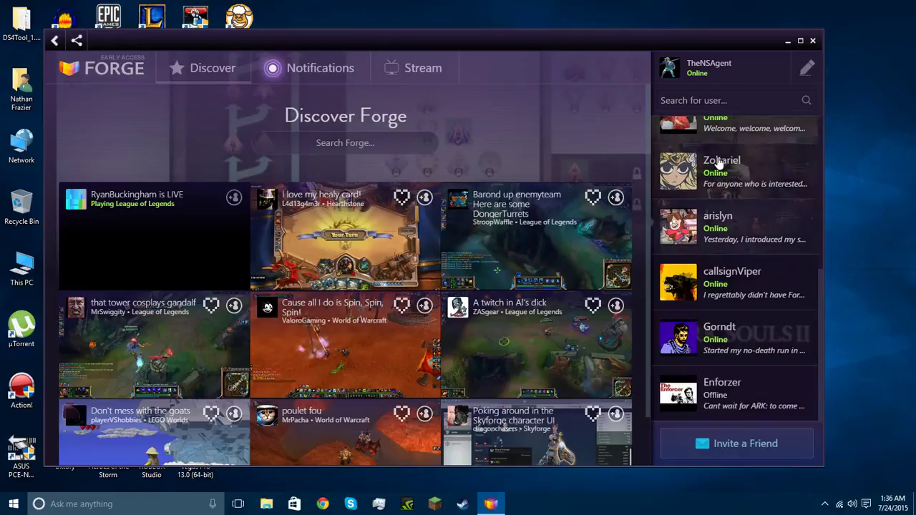
scroll(715, 244, "up", 4)
scroll(715, 250, "down", 4)
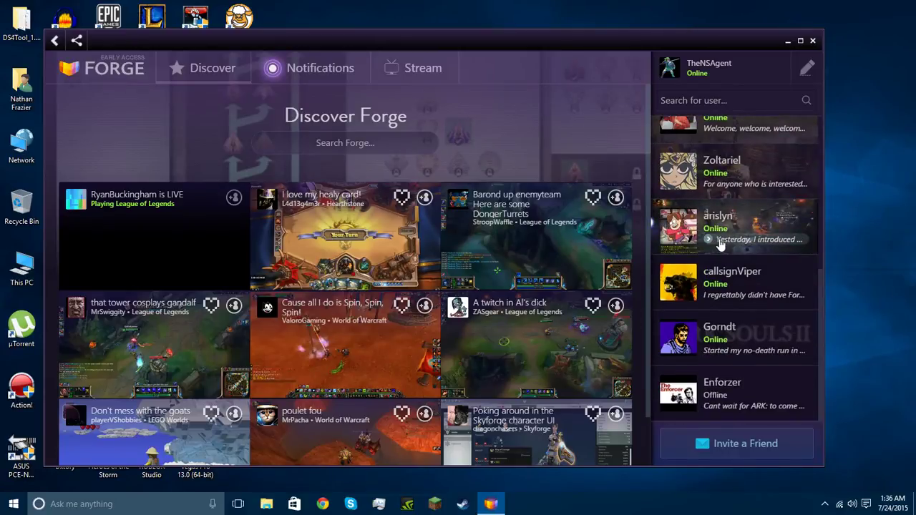
scroll(748, 241, "up", 6)
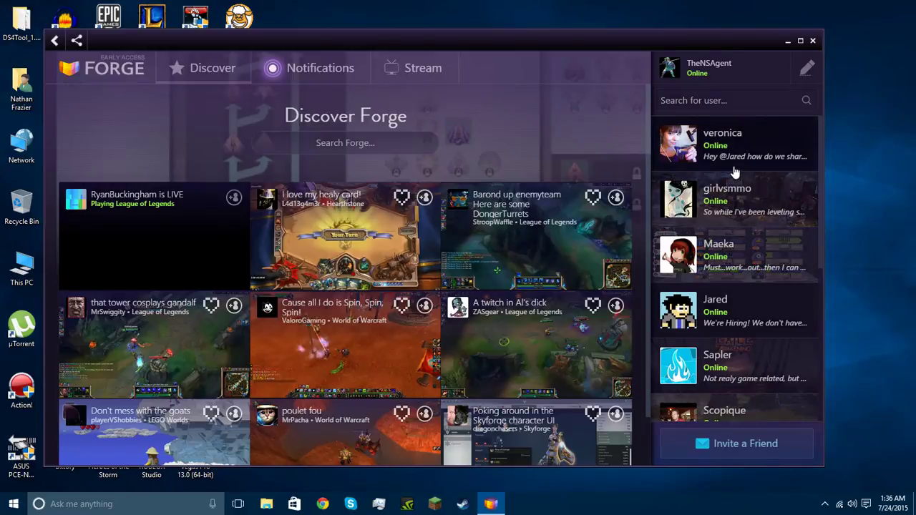
scroll(733, 174, "down", 6)
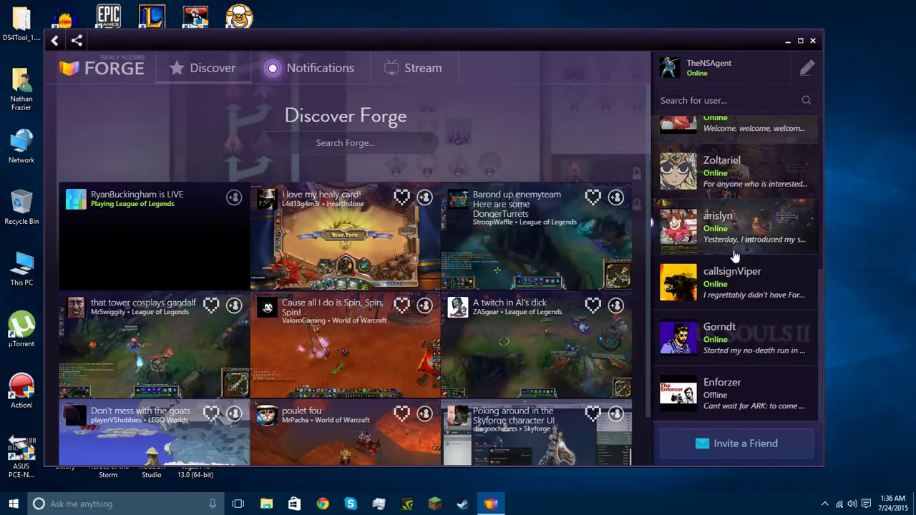
scroll(735, 256, "up", 6)
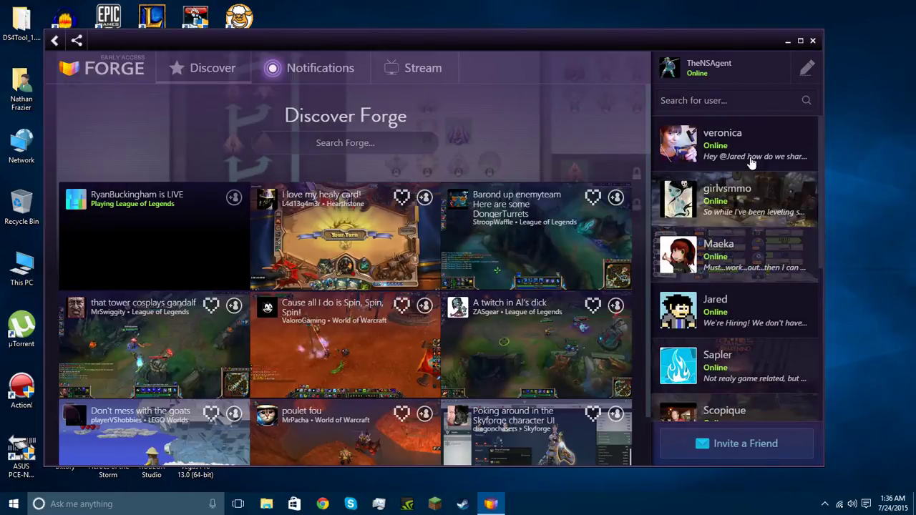
scroll(755, 163, "down", 6)
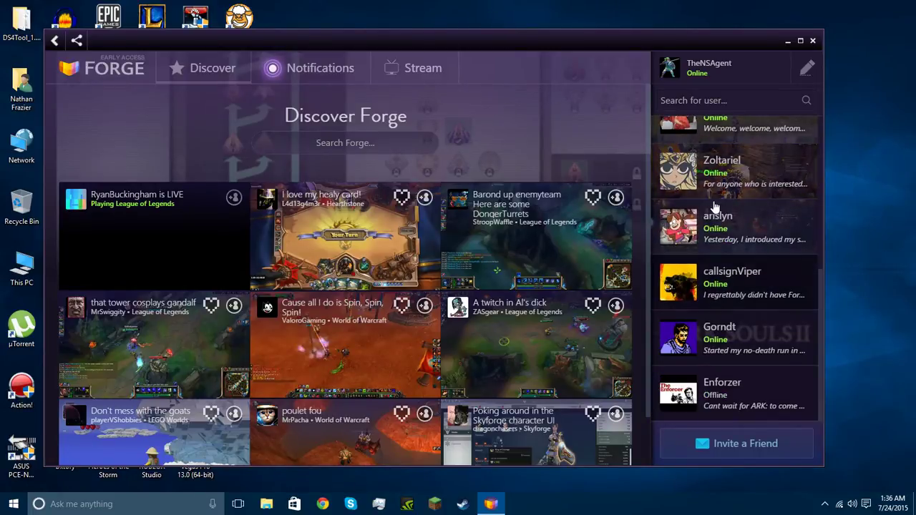
scroll(747, 200, "up", 6)
scroll(740, 358, "down", 6)
scroll(745, 335, "up", 6)
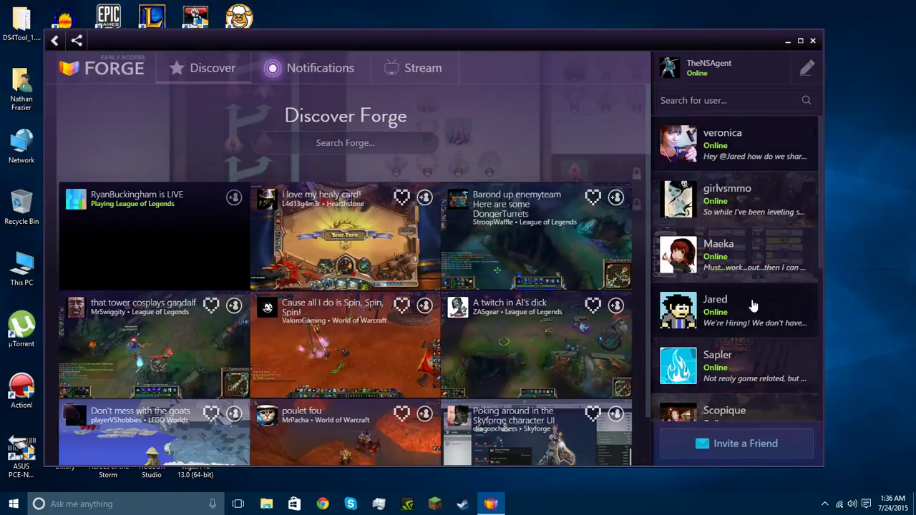
Open the profile of the user whose latest post begins "We're Hiring!" and look through their posts and game clips.
left_click(701, 306)
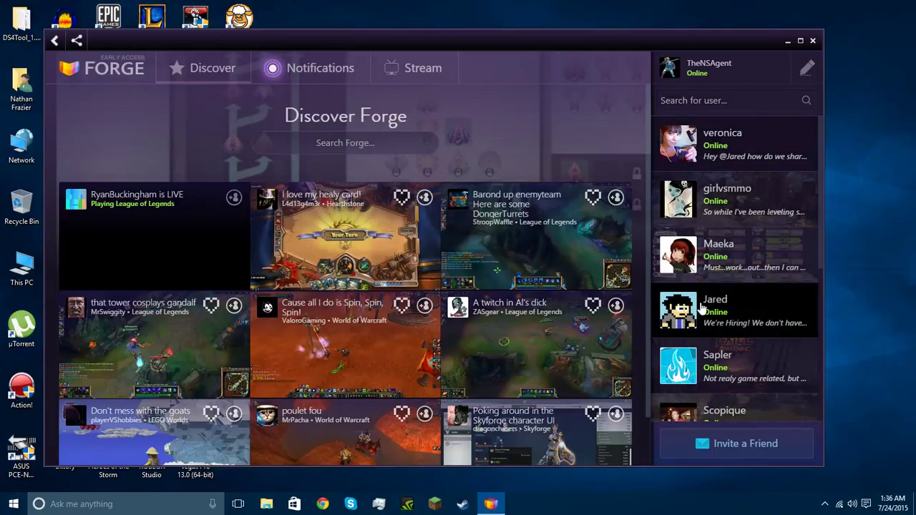
scroll(423, 201, "down", 4)
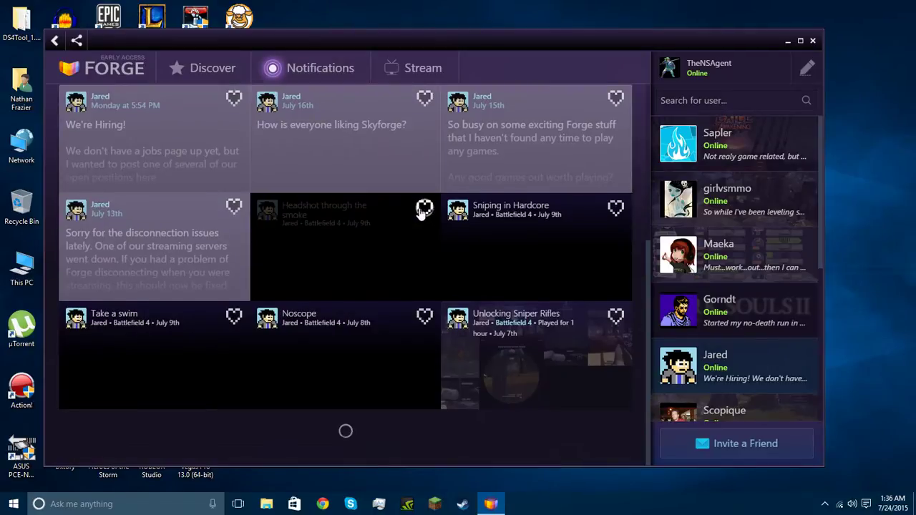
scroll(487, 186, "down", 4)
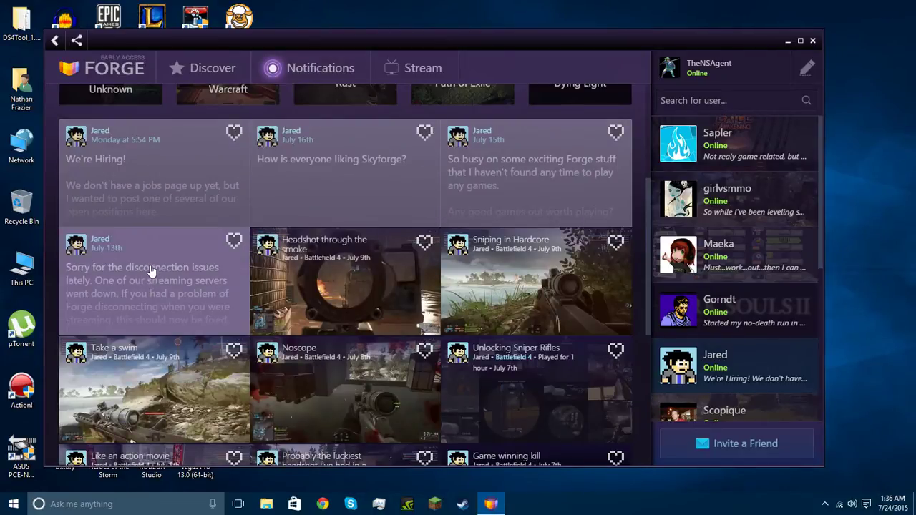
Visit the Discover page and open the notifications list to view recent follows and comments.
left_click(722, 64)
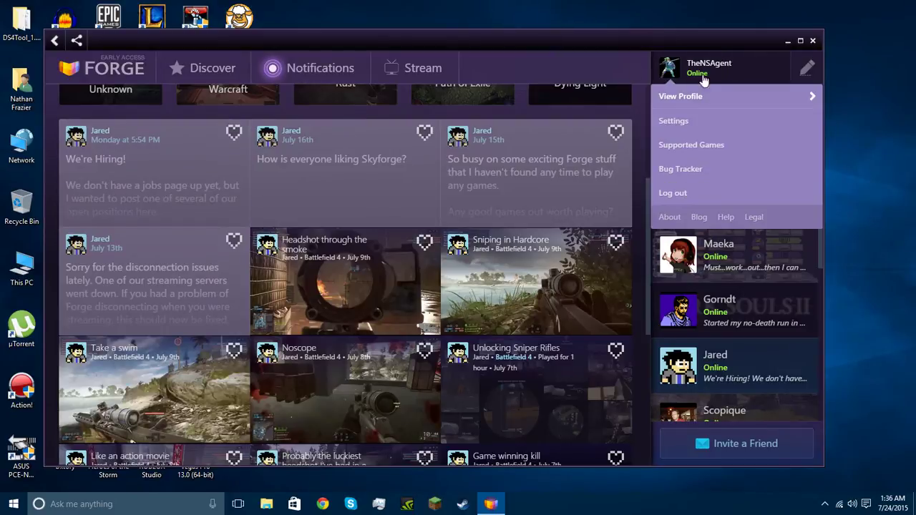
left_click(687, 96)
left_click(201, 69)
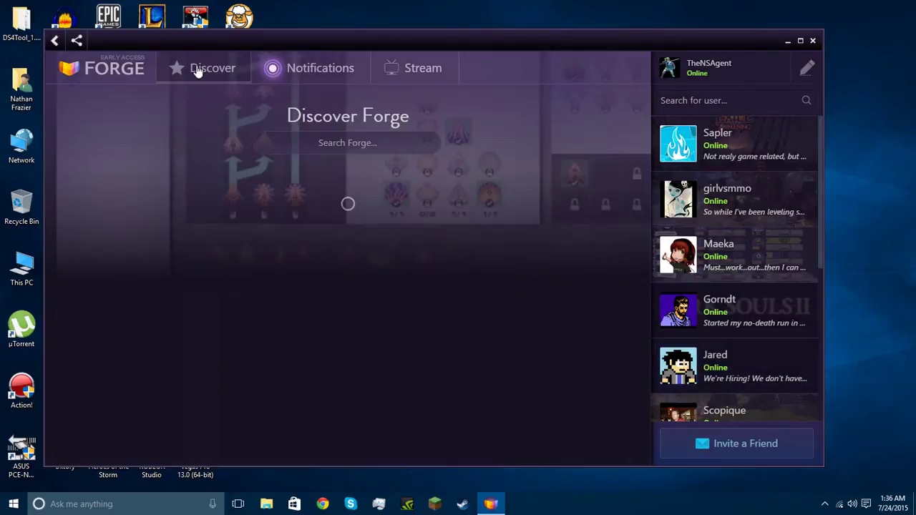
left_click(320, 72)
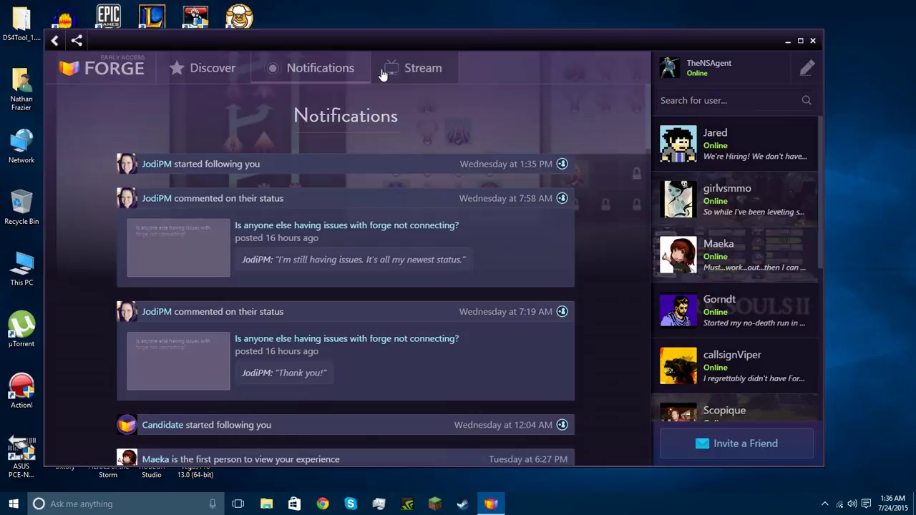
Open your own profile and examine its cover, linked accounts, top games, status posts and recorded play sessions.
left_click(666, 75)
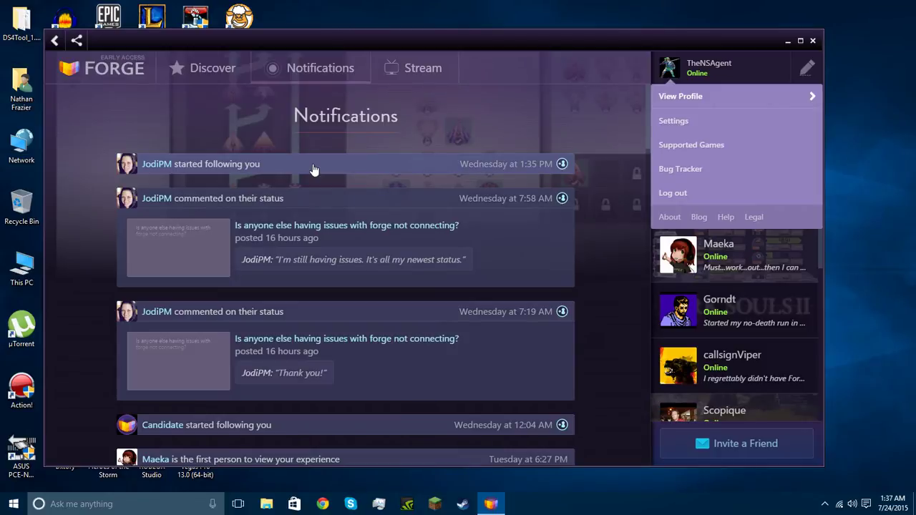
left_click(694, 99)
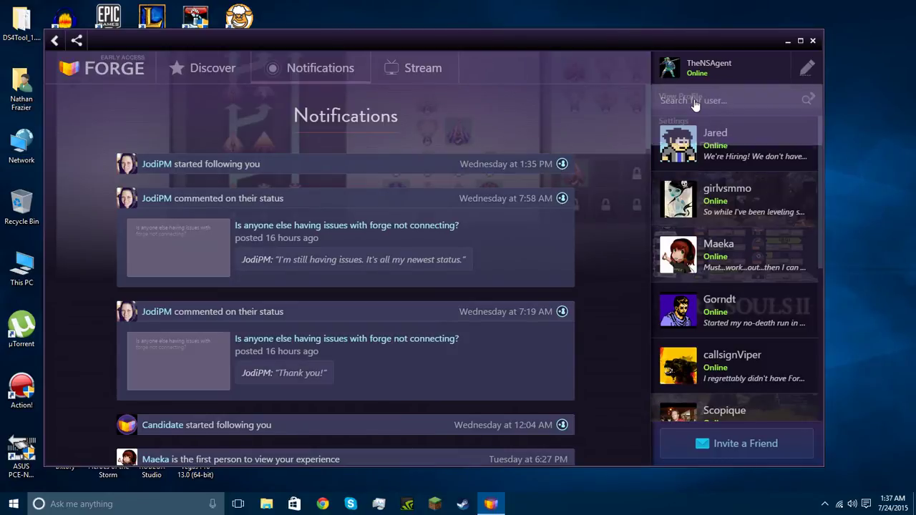
scroll(351, 317, "down", 3)
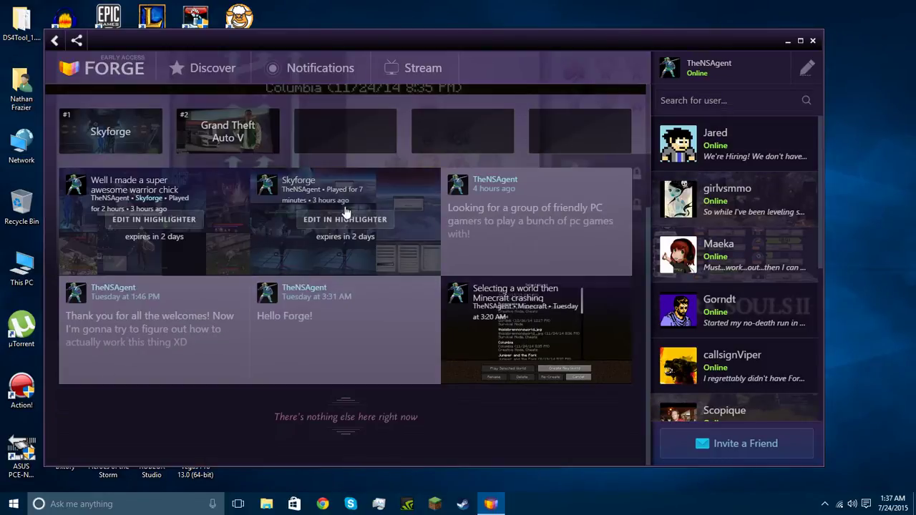
scroll(301, 172, "up", 3)
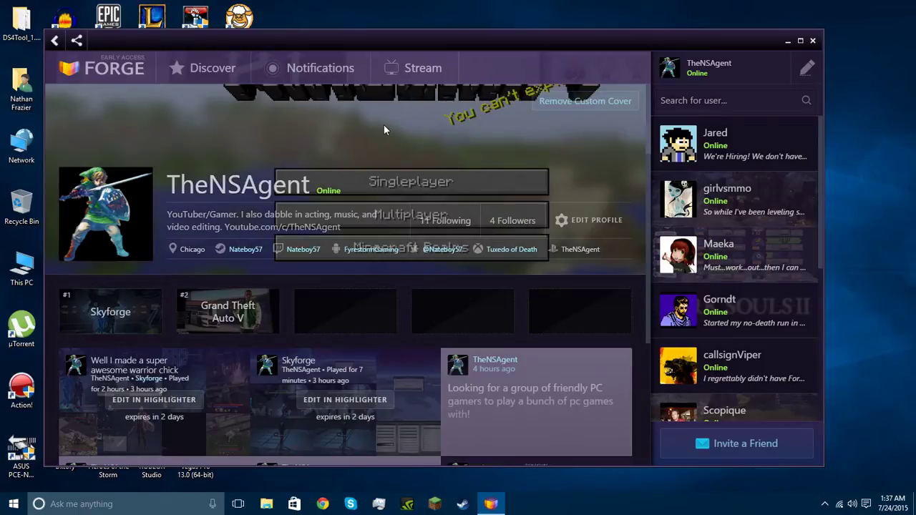
scroll(383, 125, "down", 3)
scroll(380, 136, "up", 3)
scroll(373, 136, "down", 1)
scroll(206, 332, "down", 2)
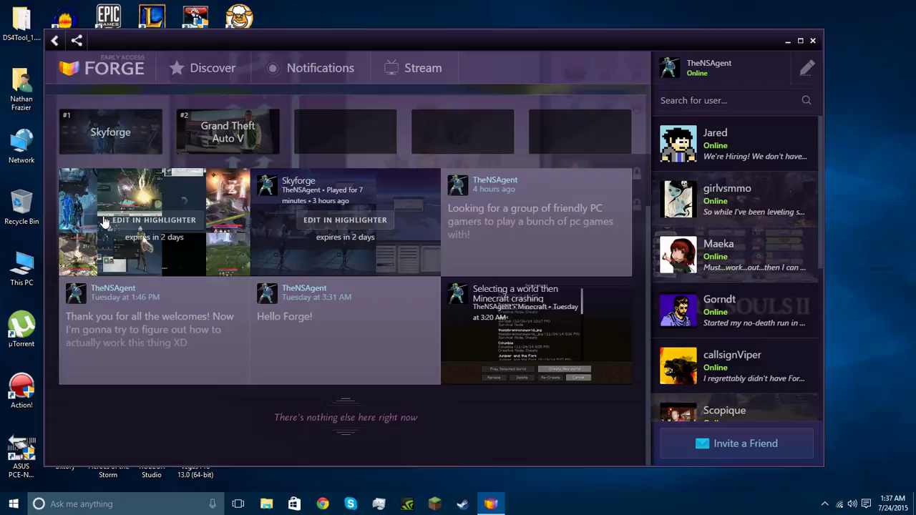
Open the Skyforge session "Well I made a super awesome warrior chick" in the Highlighter and sample several moments along its timeline.
left_click(211, 228)
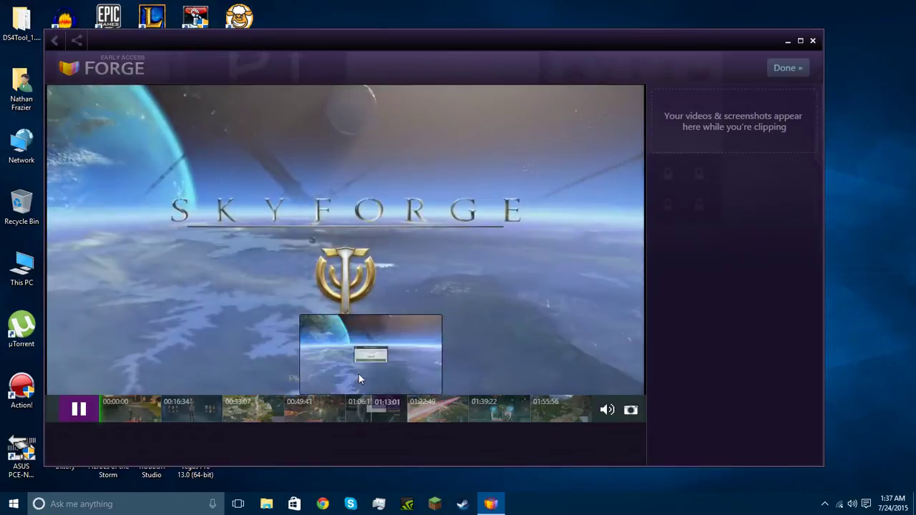
left_click(379, 336)
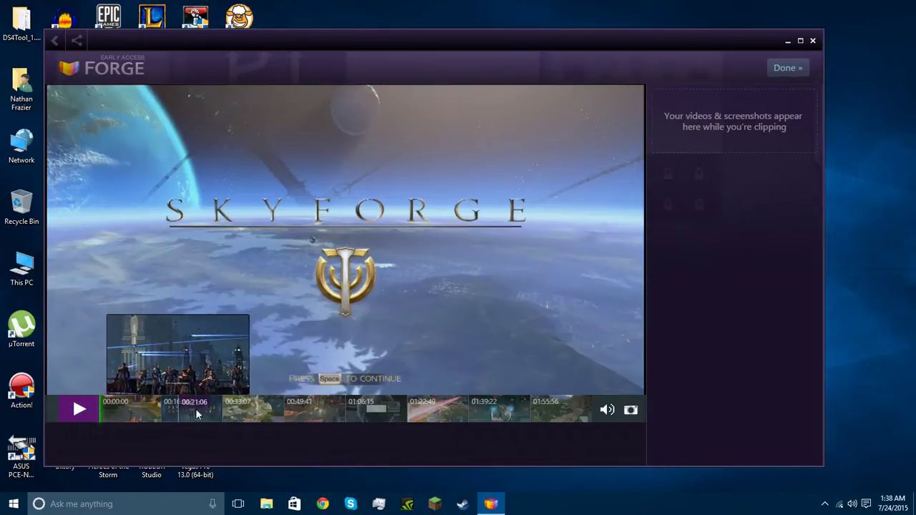
left_click(309, 404)
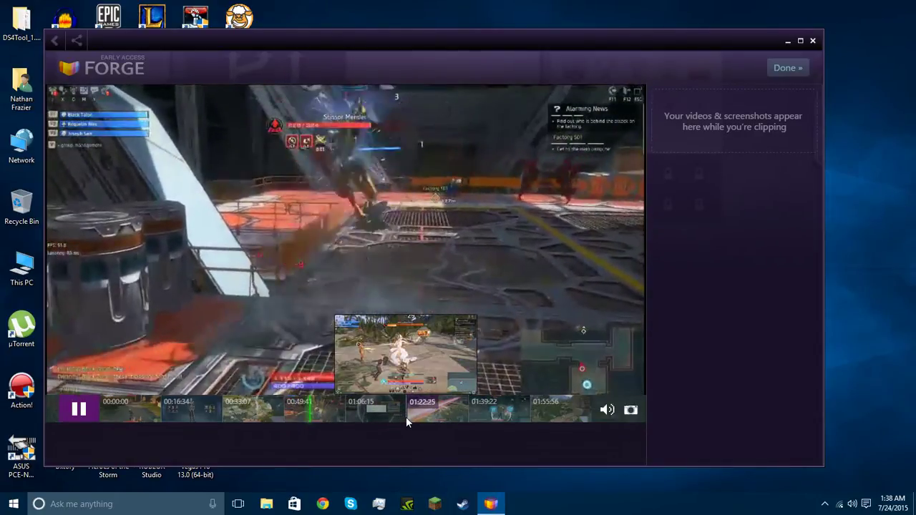
left_click(406, 415)
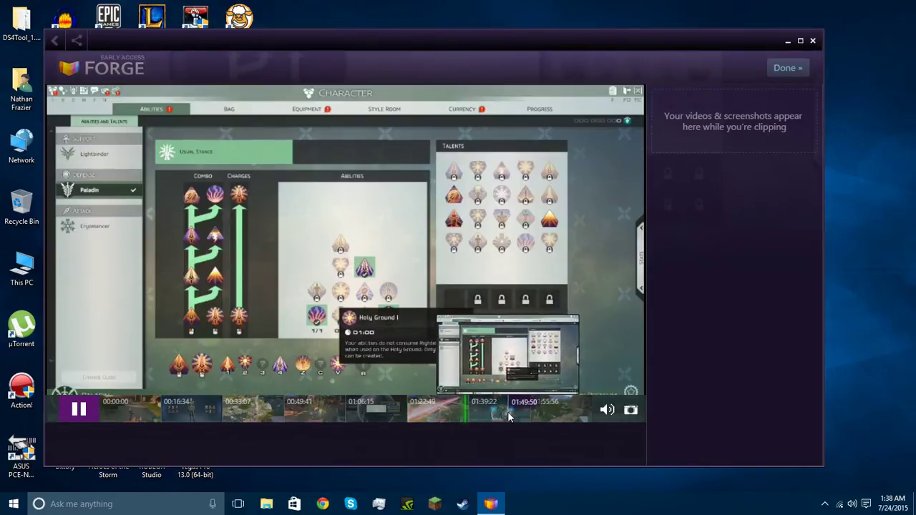
left_click(516, 410)
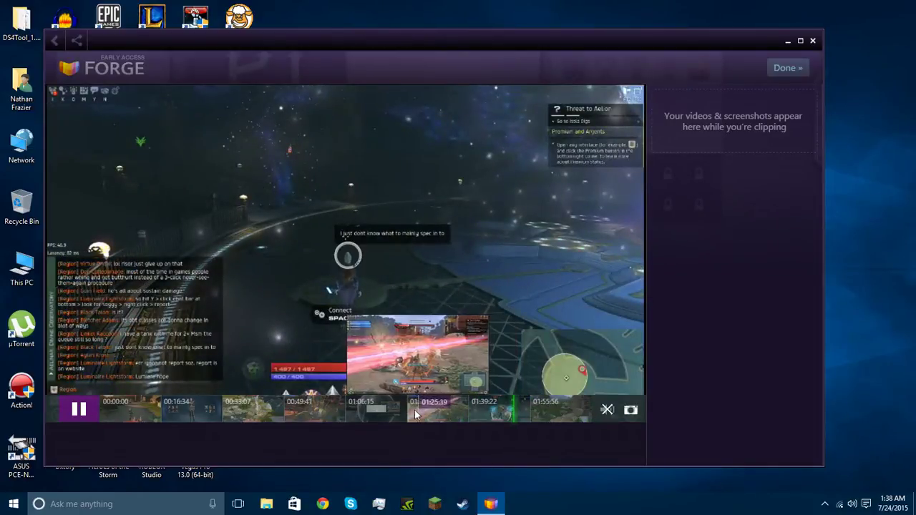
left_click(414, 410)
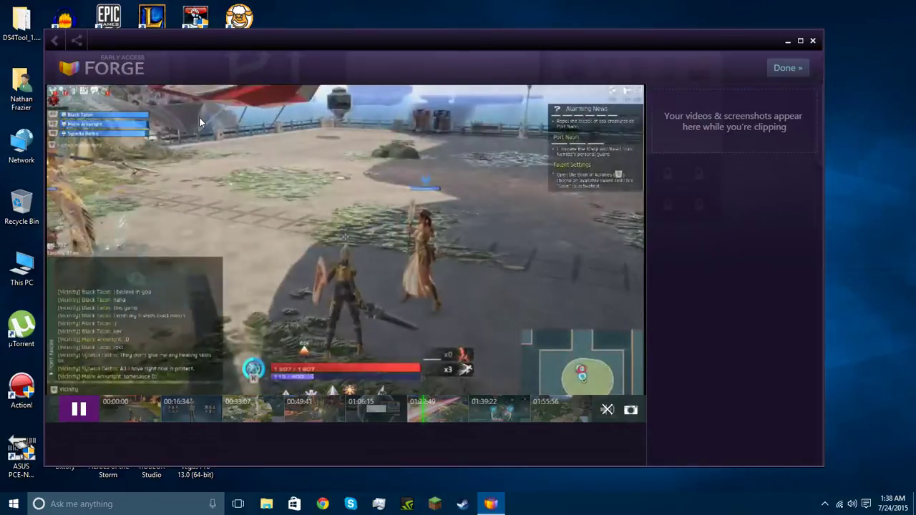
Pause the Skyforge recording, resume it and preview more scenes from its later part and the factory fight.
left_click(78, 411)
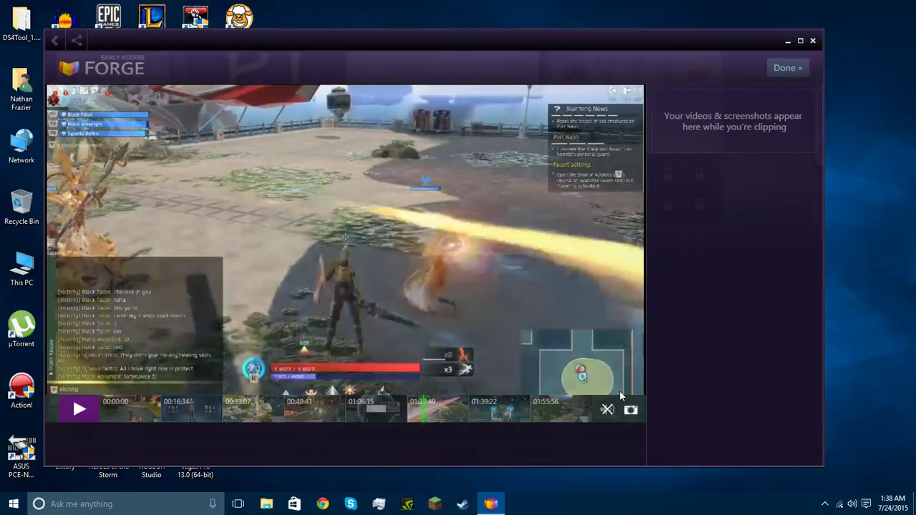
left_click(423, 410)
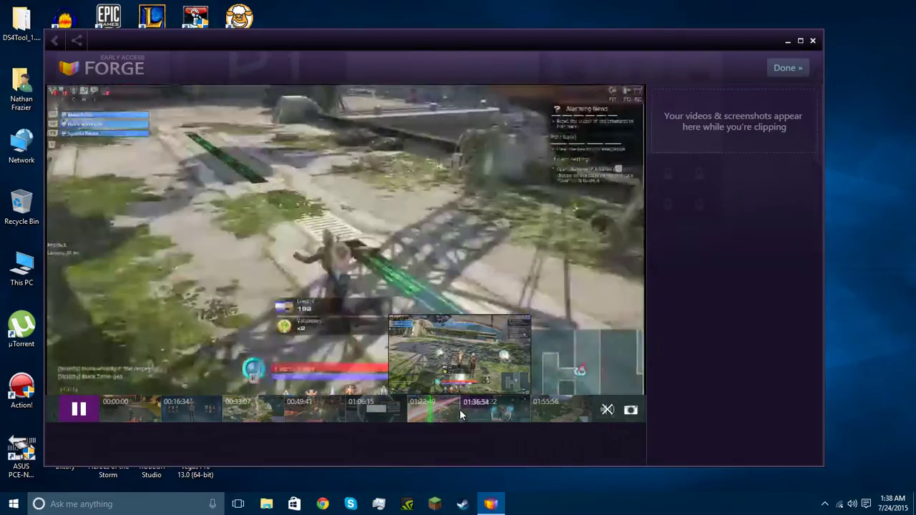
left_click(477, 411)
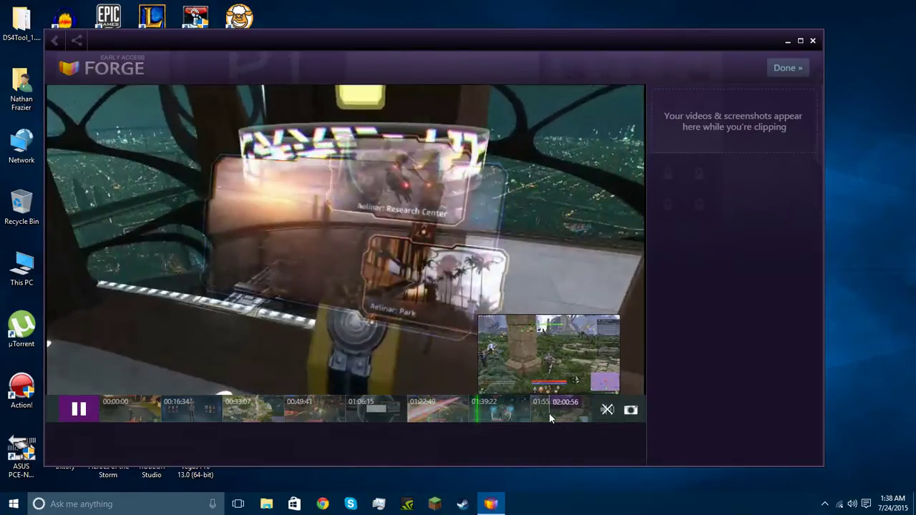
left_click(560, 411)
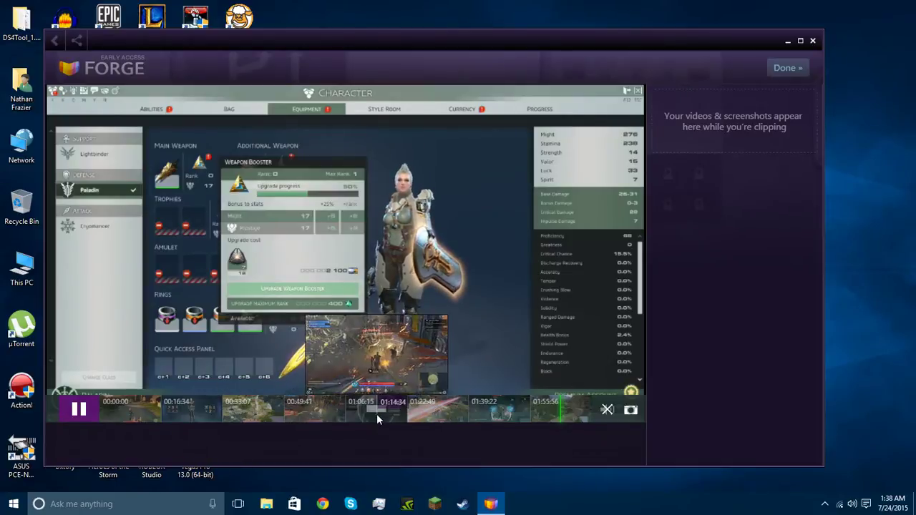
left_click(322, 413)
Capture a screenshot of the character at 00:46:33, title it "My Skyforge Lady!", save it and close the share dialog.
left_click(273, 415)
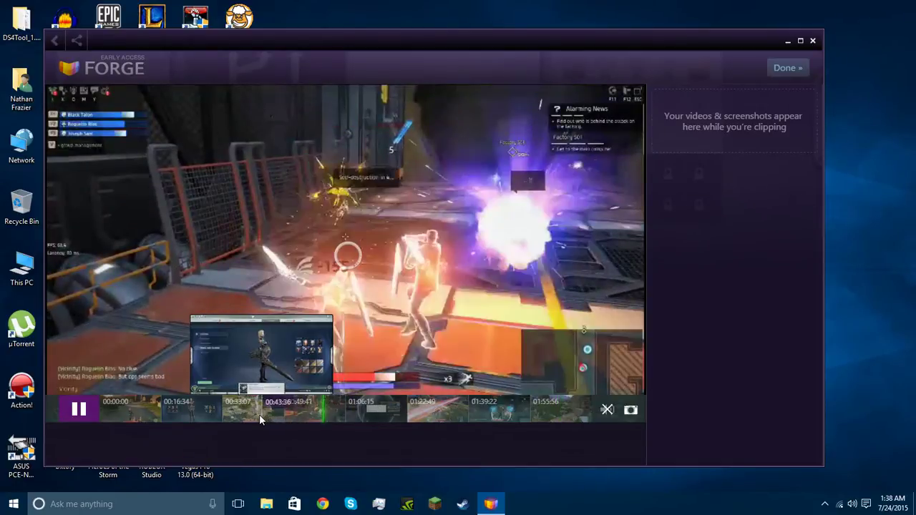
left_click(79, 410)
left_click(631, 410)
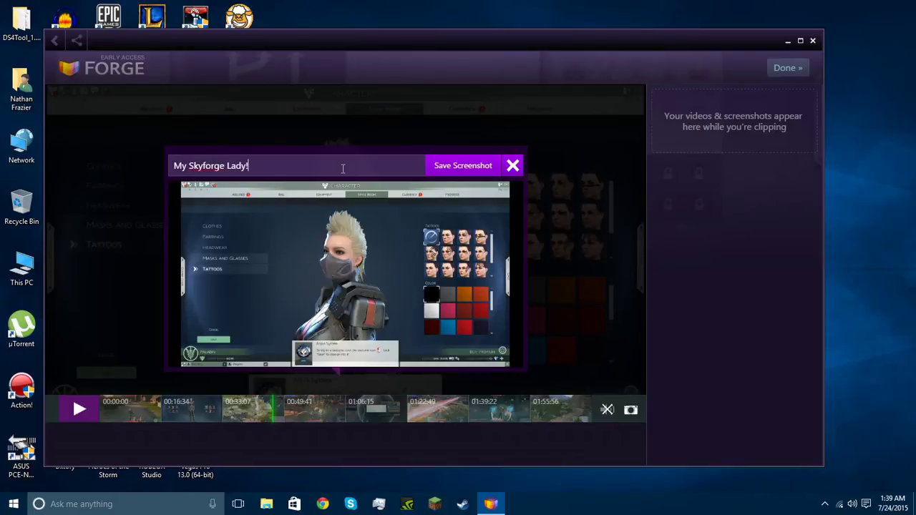
left_click(448, 167)
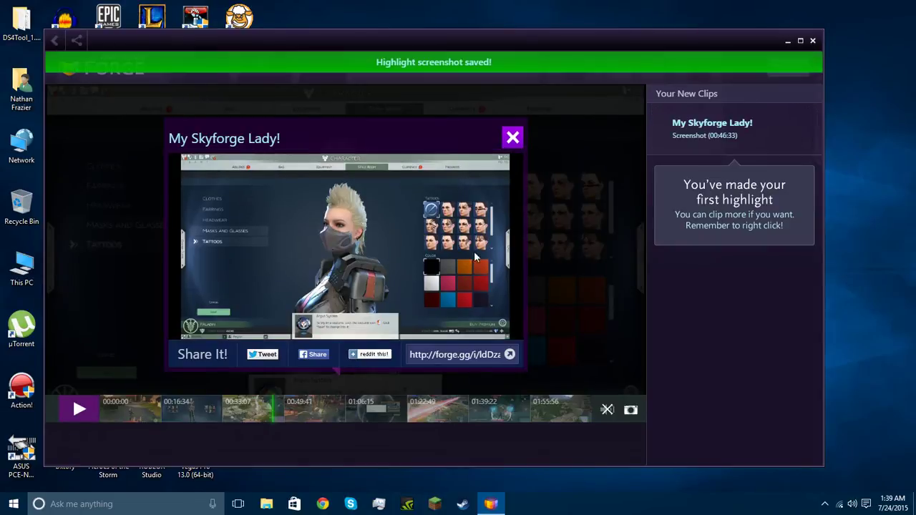
left_click(506, 137)
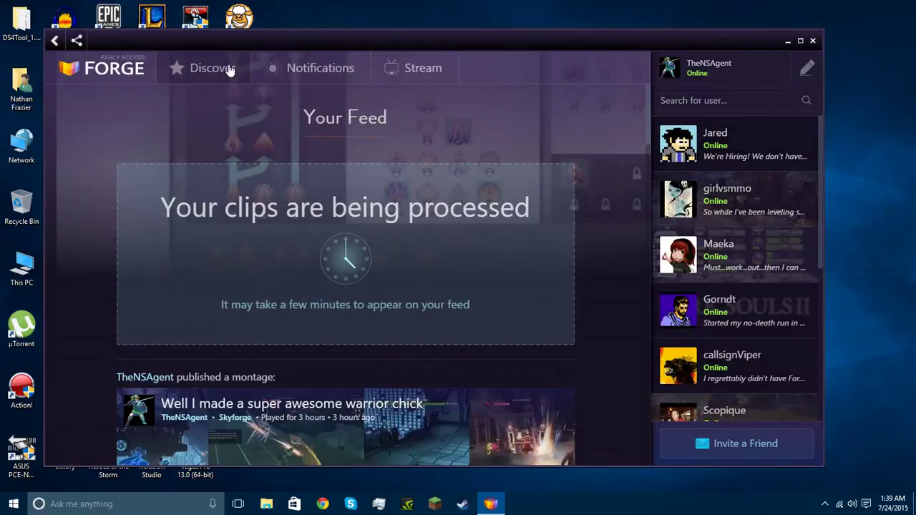
Look over the start of your feed, including the new clip's place and the "Well I made a super awesome warrior chick" montage.
scroll(576, 230, "down", 3)
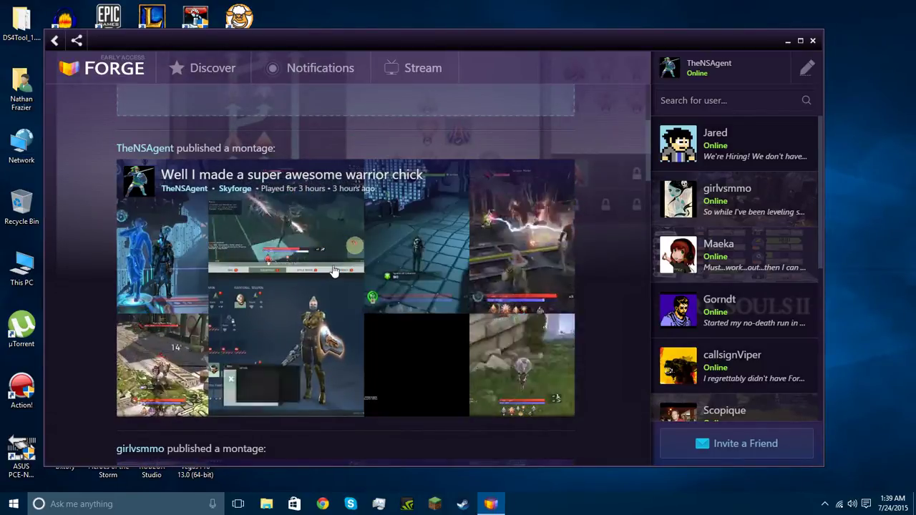
scroll(332, 271, "down", 3)
scroll(337, 286, "up", 6)
scroll(343, 308, "down", 6)
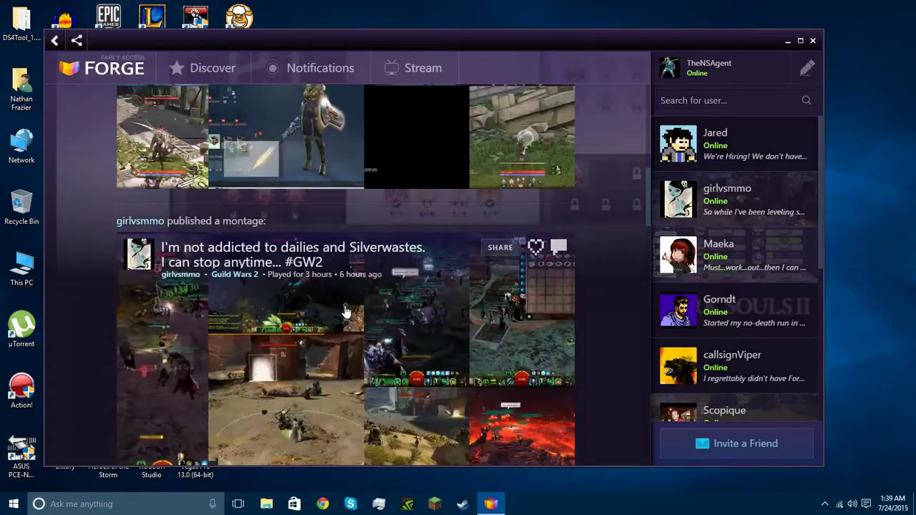
scroll(344, 312, "up", 6)
scroll(350, 286, "down", 3)
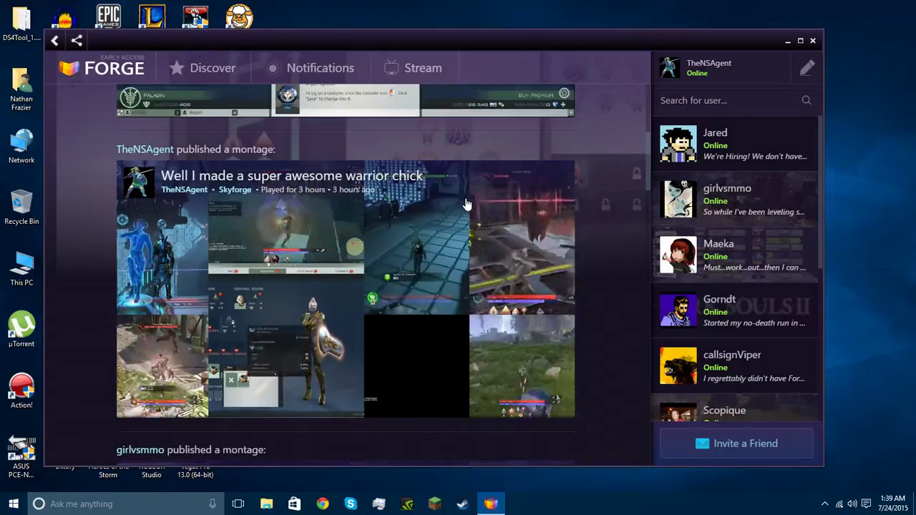
Examine the Guild Wars 2 montage in the feed, including its preview tiles, viewer icons and comment box.
scroll(465, 205, "down", 6)
scroll(461, 207, "down", 5)
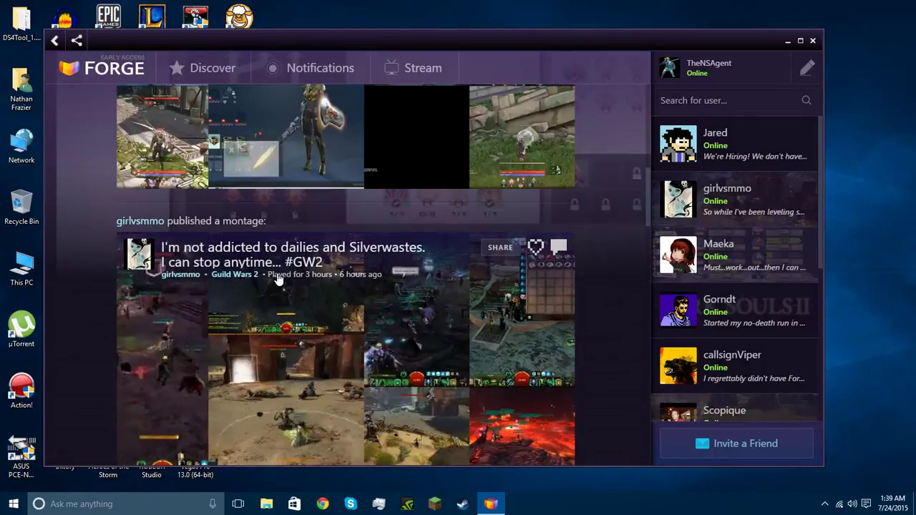
scroll(306, 311, "down", 3)
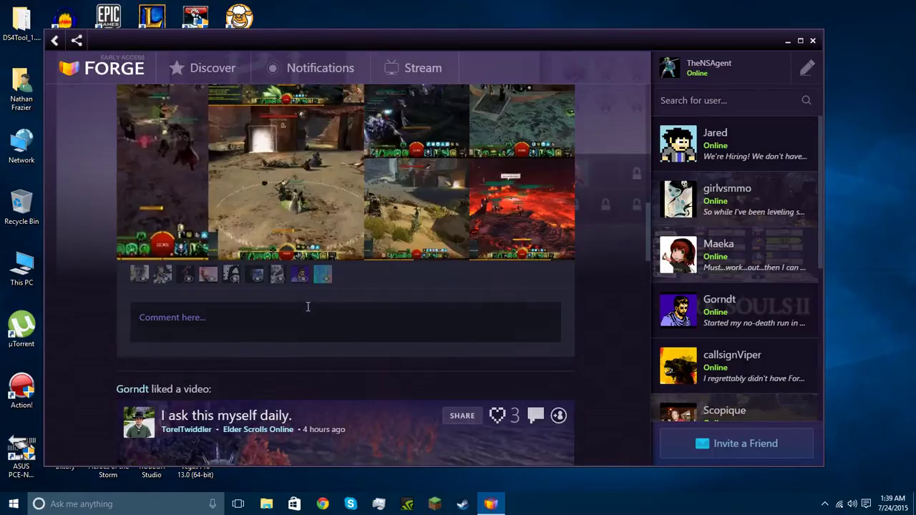
scroll(332, 222, "up", 3)
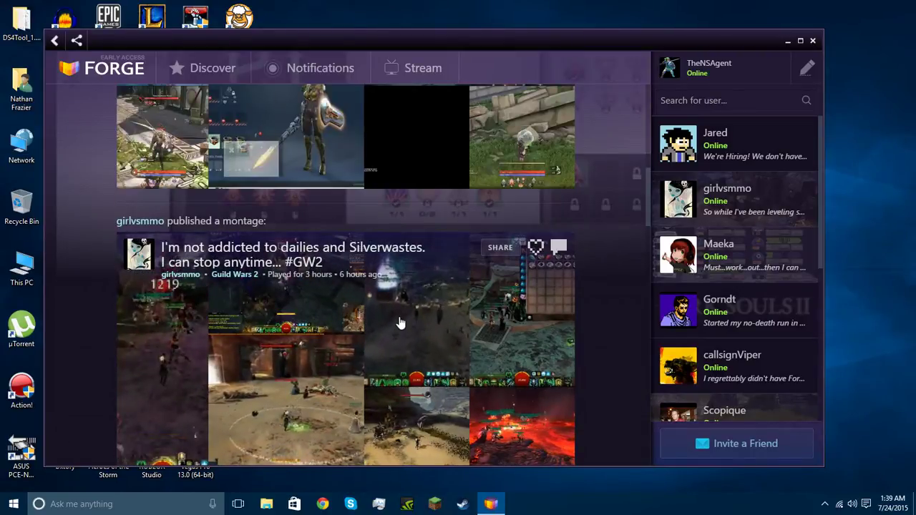
scroll(400, 322, "down", 3)
View the liked Elder Scrolls Online video "I ask this myself daily." with its viewer icons and comment box.
scroll(390, 213, "down", 2)
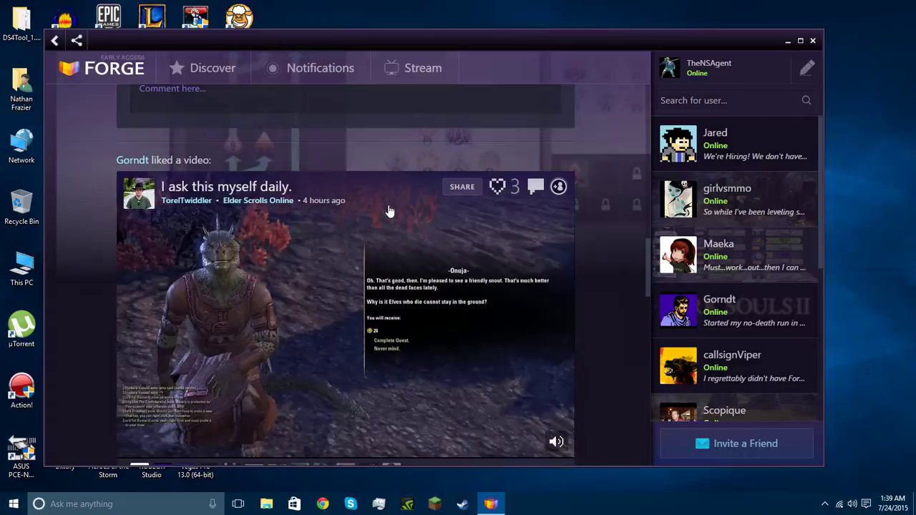
scroll(315, 286, "down", 3)
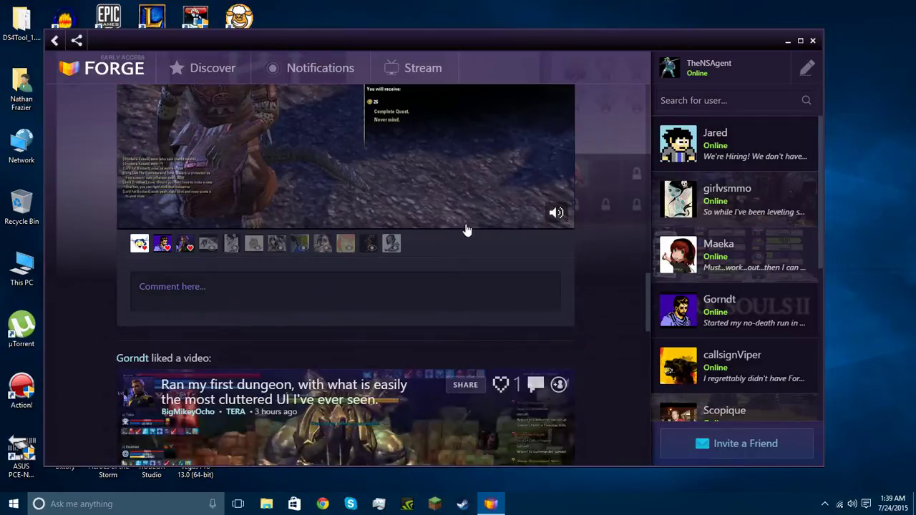
scroll(466, 230, "down", 3)
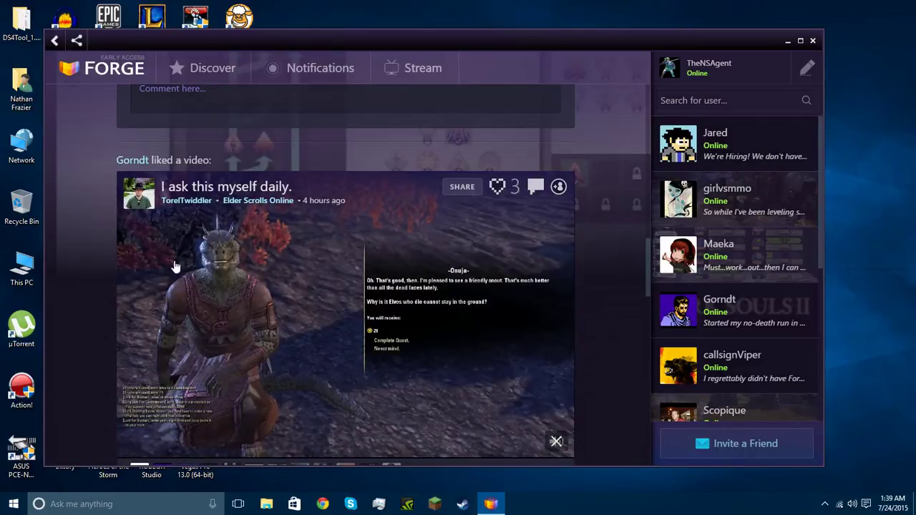
scroll(280, 255, "down", 3)
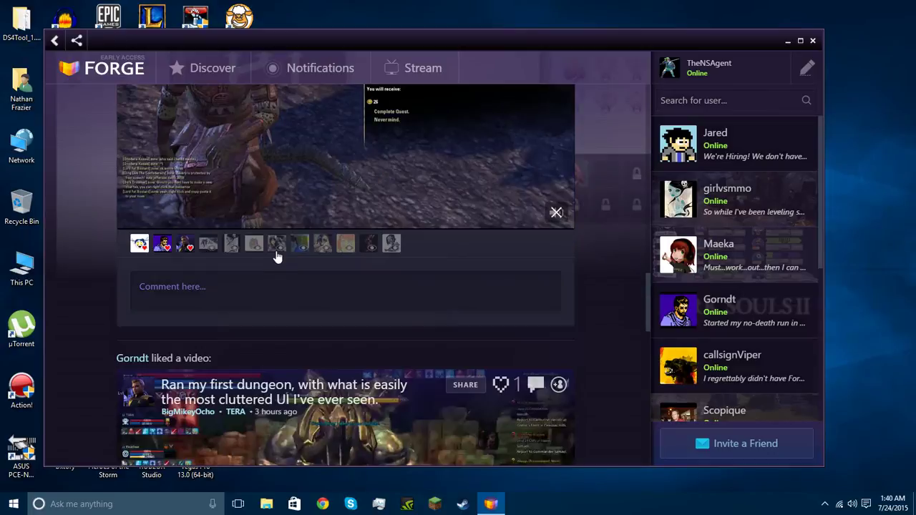
Look through the liked TERA dungeon video and the remaining feed posts, and open the Discover page.
scroll(276, 251, "down", 5)
scroll(276, 250, "up", 5)
scroll(270, 212, "down", 3)
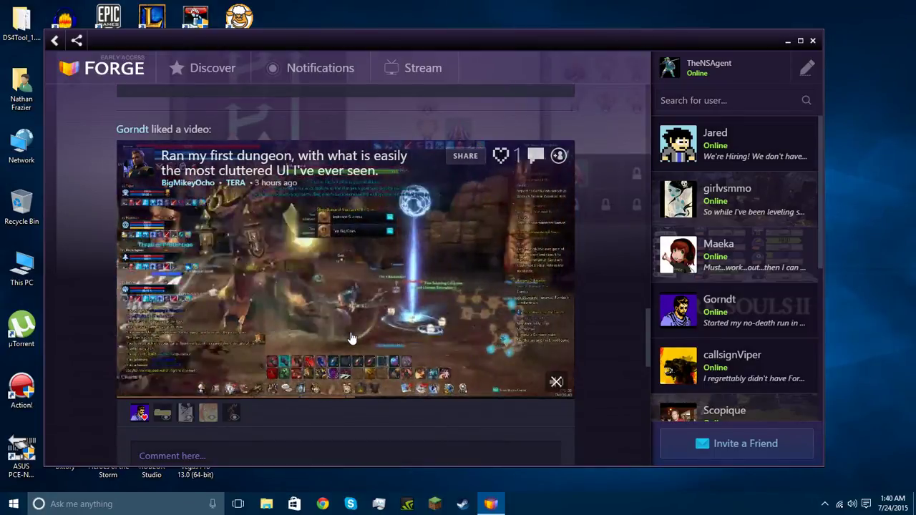
scroll(354, 294, "down", 4)
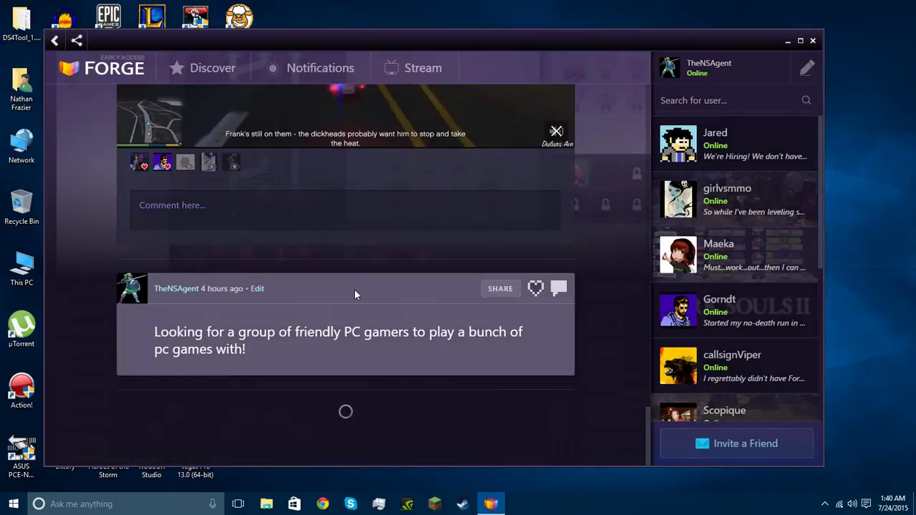
left_click(213, 68)
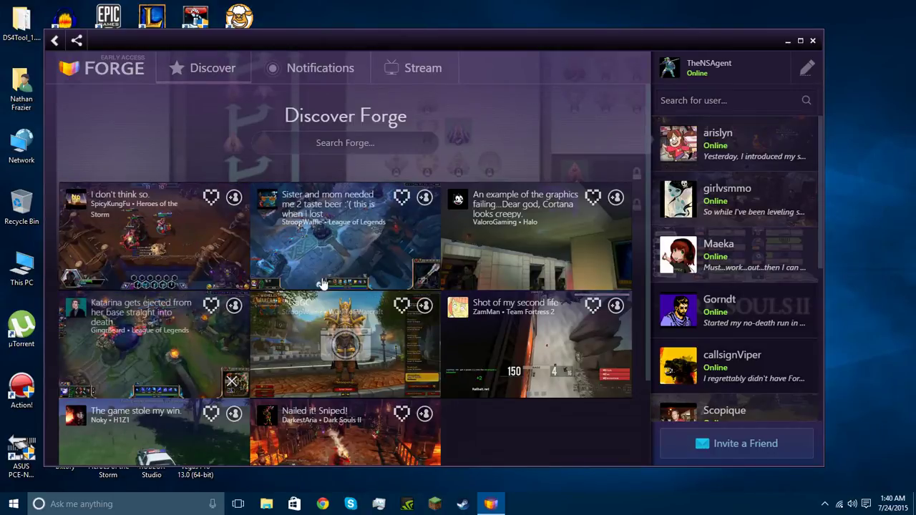
Look through the highlights on the Discover page down to the end of the list and check the account options.
scroll(326, 243, "down", 3)
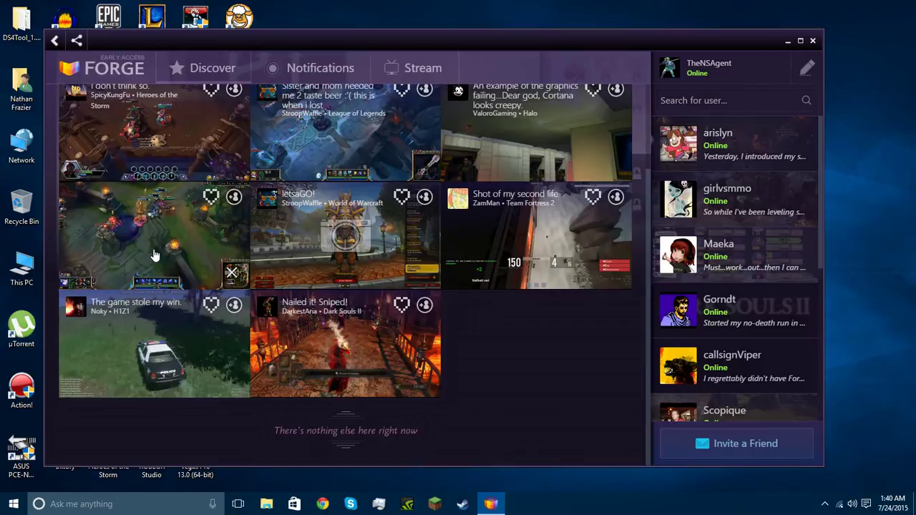
scroll(154, 256, "up", 3)
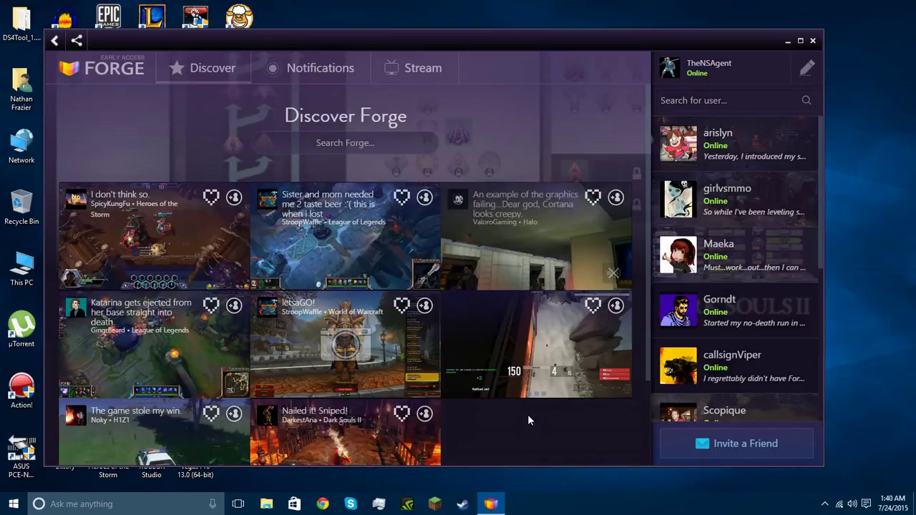
scroll(531, 399, "down", 2)
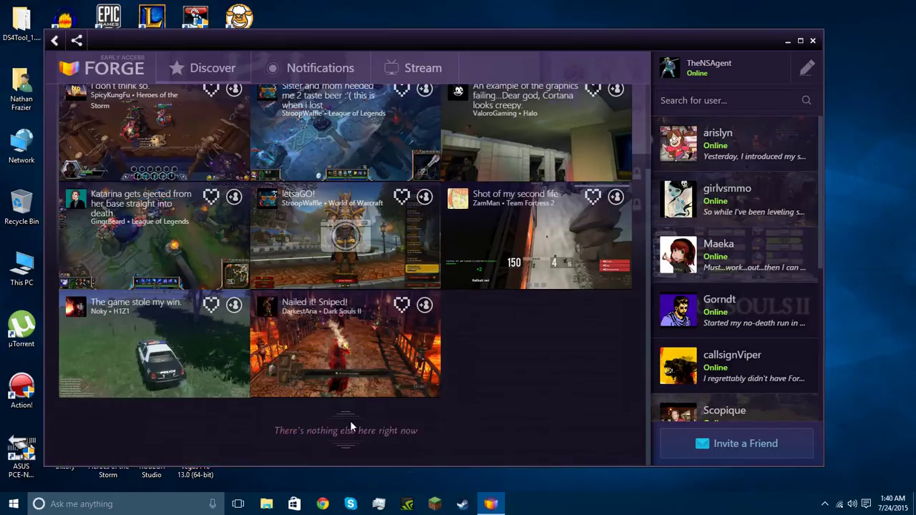
scroll(540, 330, "up", 2)
left_click(708, 75)
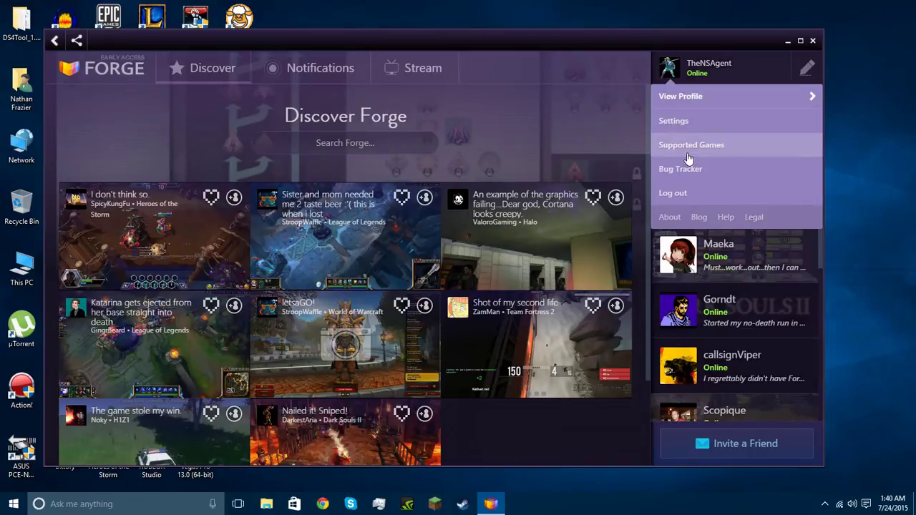
left_click(483, 122)
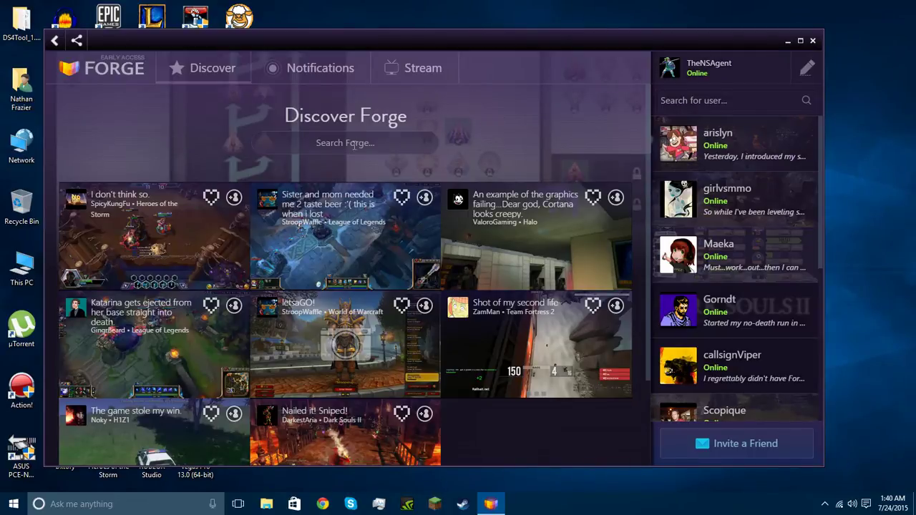
Check the Notifications page, and reload Discover several times to browse other sets of game highlights.
left_click(276, 71)
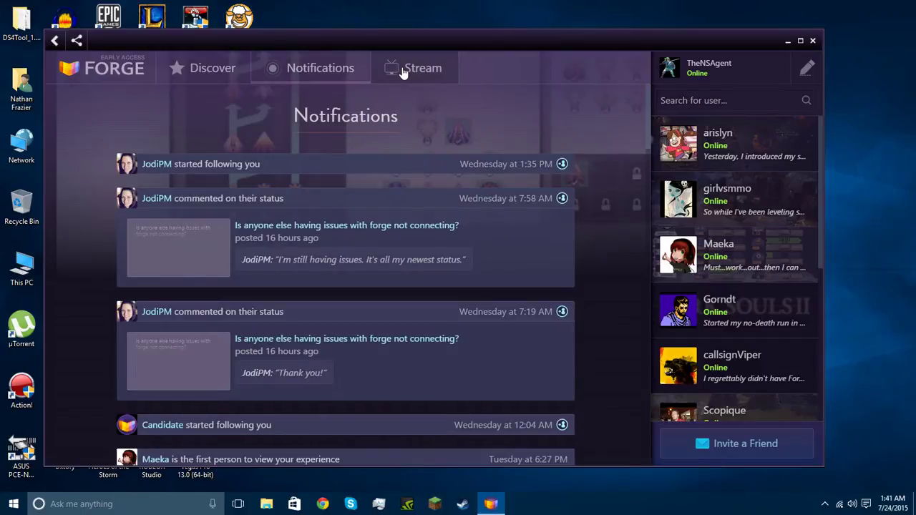
left_click(403, 71)
left_click(337, 69)
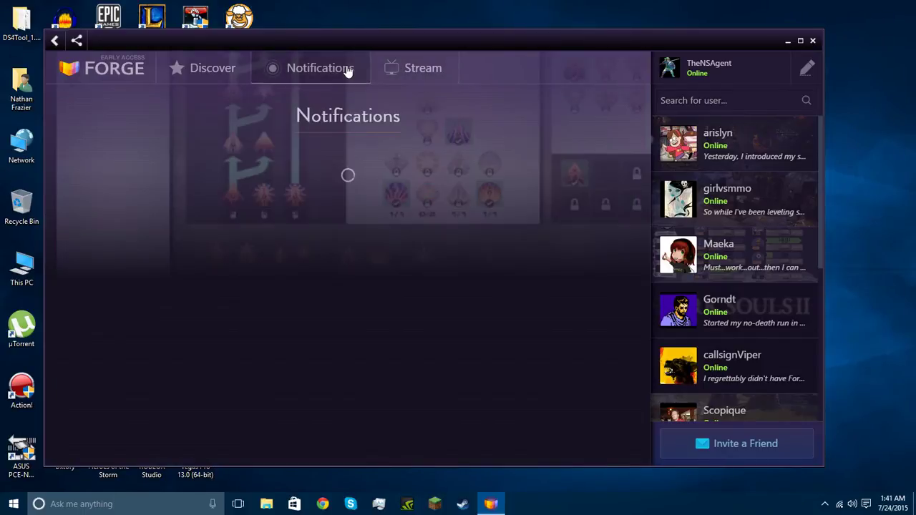
left_click(224, 69)
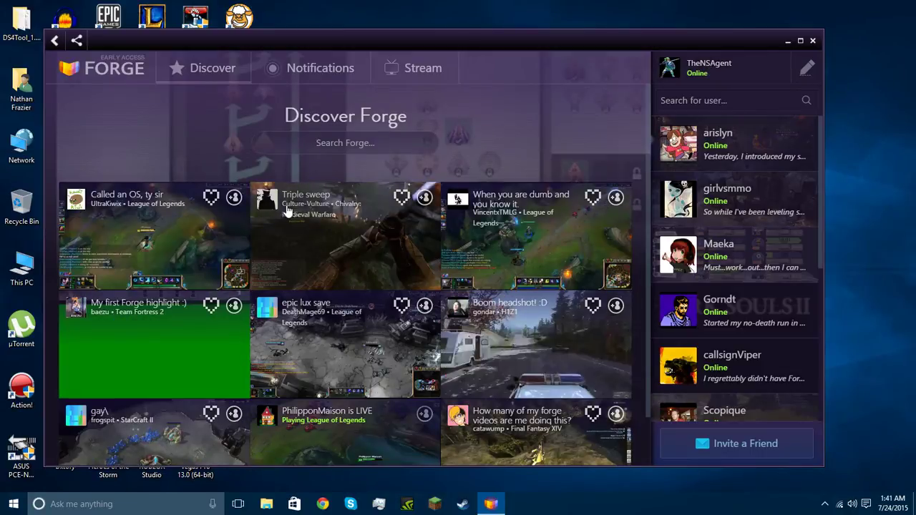
left_click(197, 79)
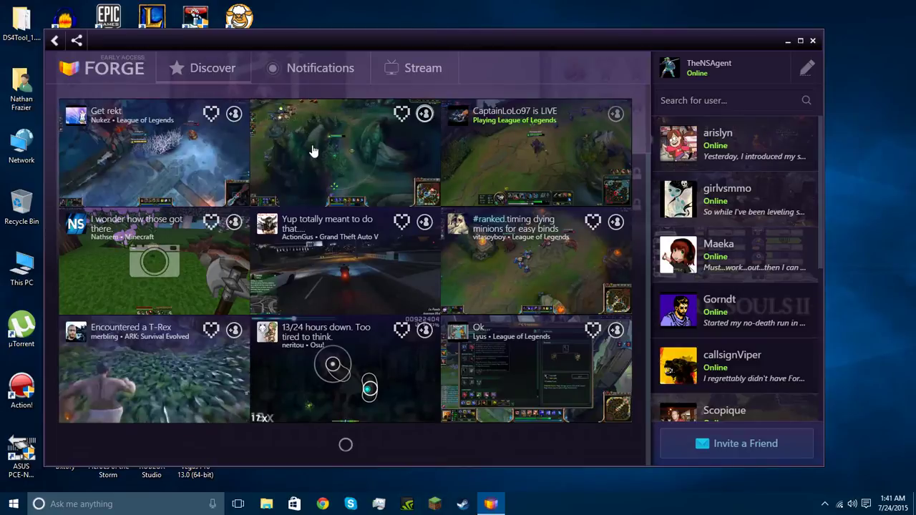
scroll(308, 265, "down", 5)
left_click(215, 67)
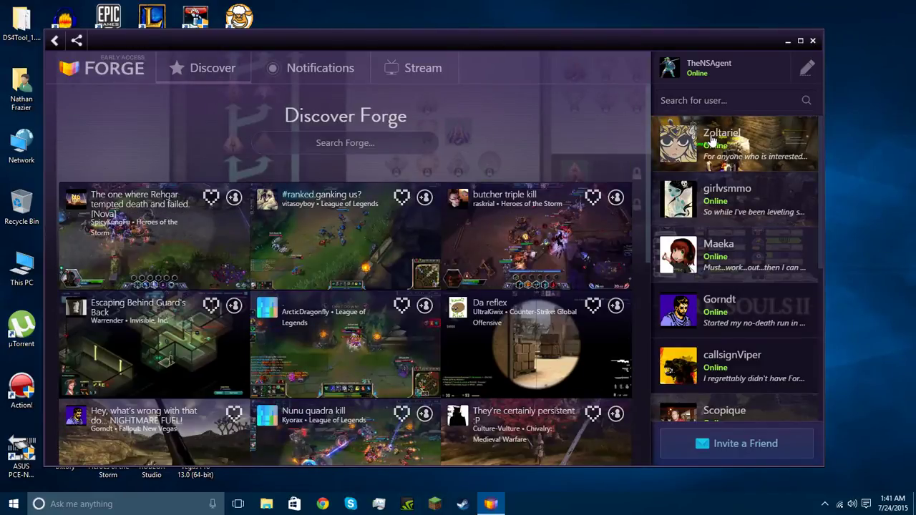
View the first, third and fourth listed friends' profiles and the second friend's post about Guild Wars 2 starting zones.
left_click(711, 141)
scroll(441, 225, "down", 3)
scroll(324, 225, "up", 3)
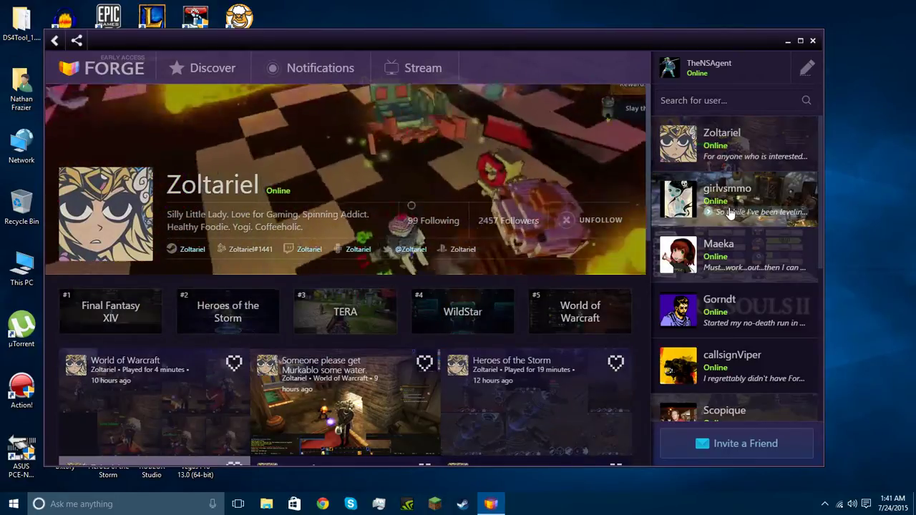
left_click(713, 206)
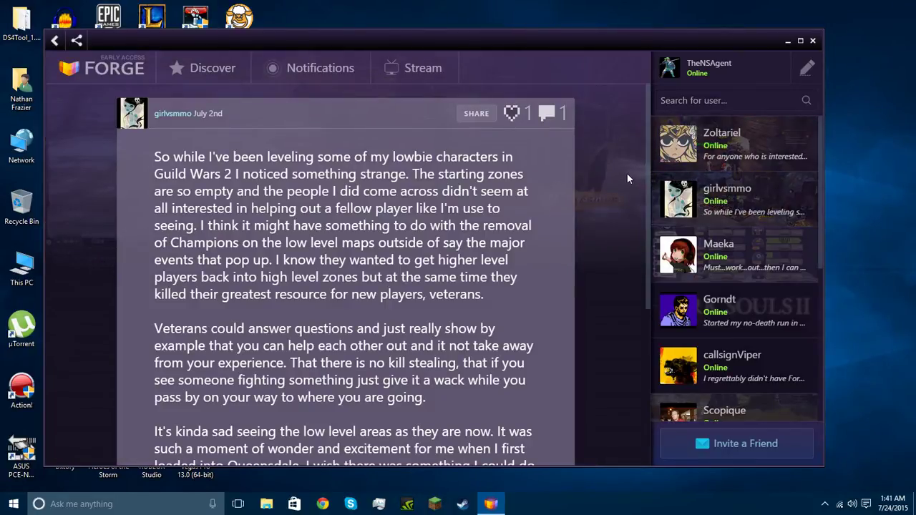
left_click(729, 265)
scroll(564, 231, "down", 3)
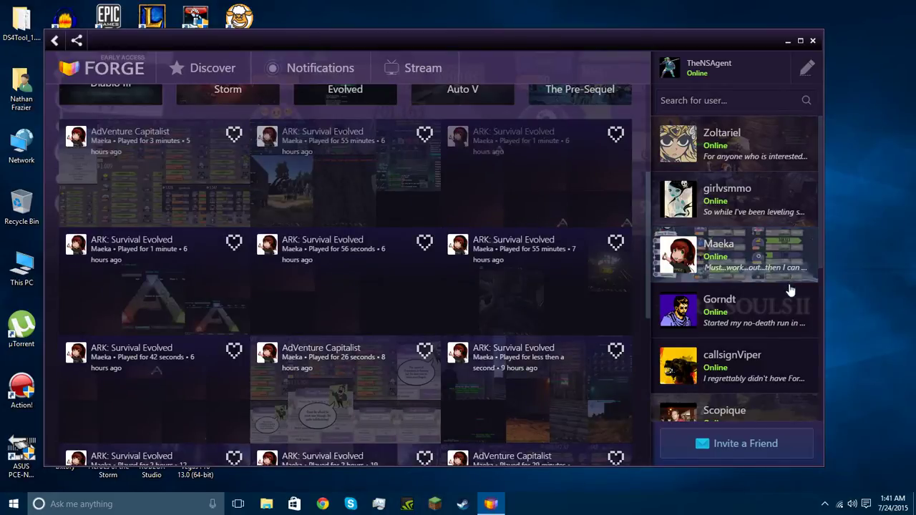
left_click(763, 319)
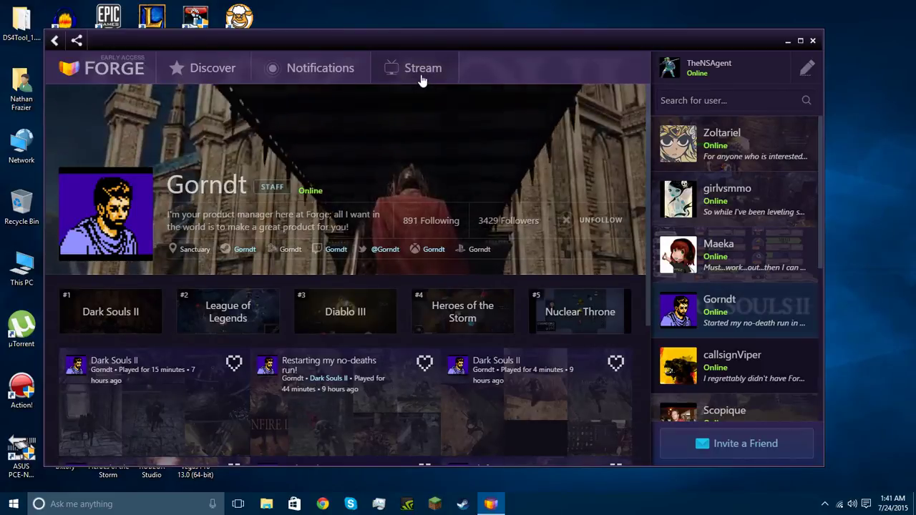
Open your own profile and look over its top games, Skyforge clips and status posts.
left_click(694, 68)
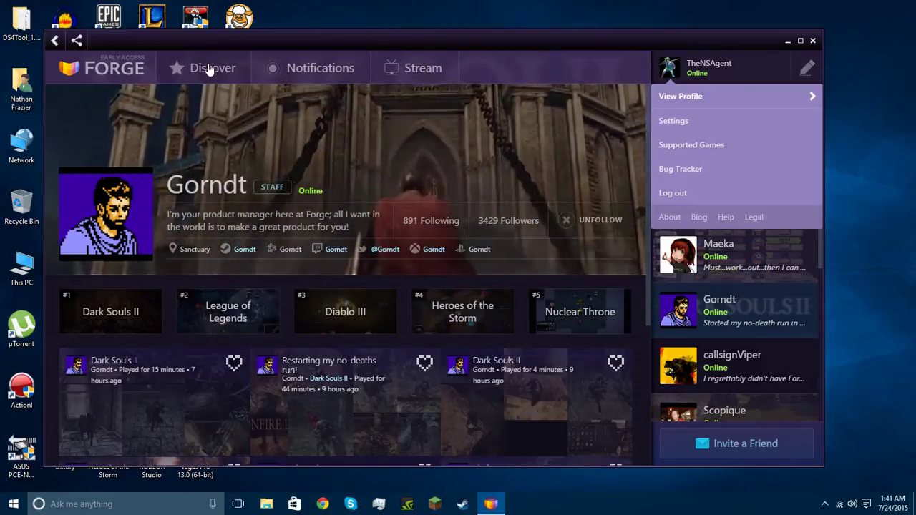
left_click(672, 96)
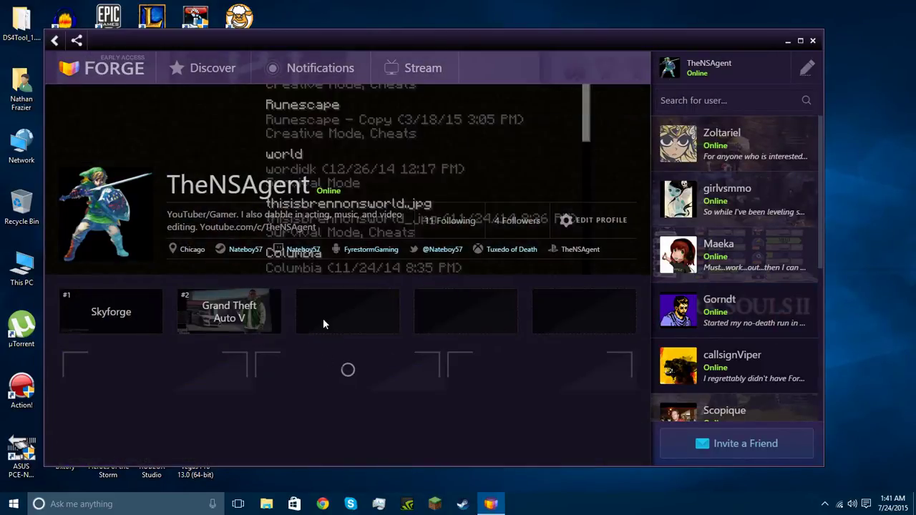
scroll(214, 322, "down", 3)
scroll(197, 286, "up", 3)
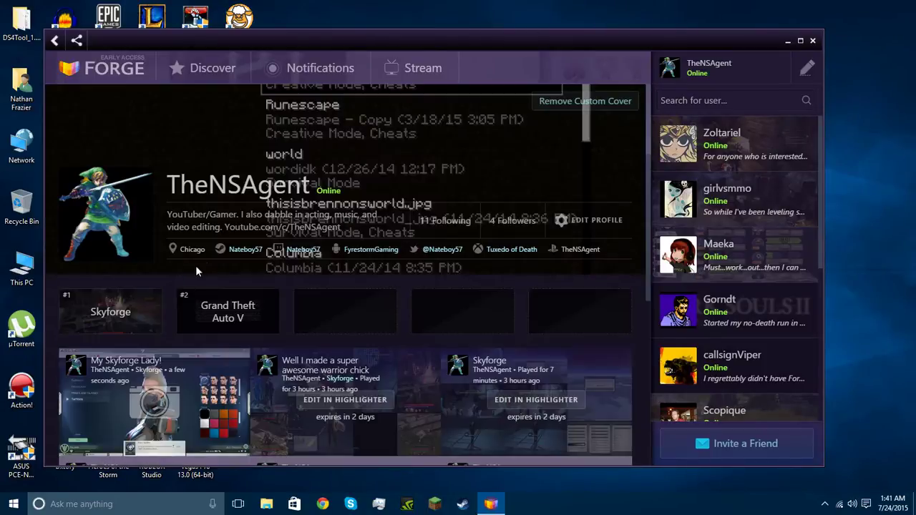
scroll(208, 279, "down", 3)
scroll(236, 258, "up", 3)
scroll(195, 304, "down", 3)
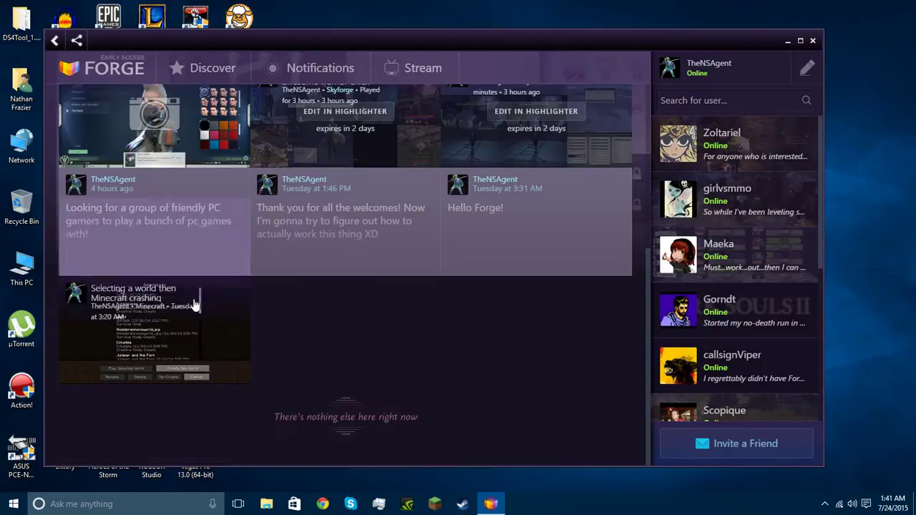
Open the "Selecting a world then Minecraft crashing" video and examine its viewer icons and details.
mouse_move(182, 318)
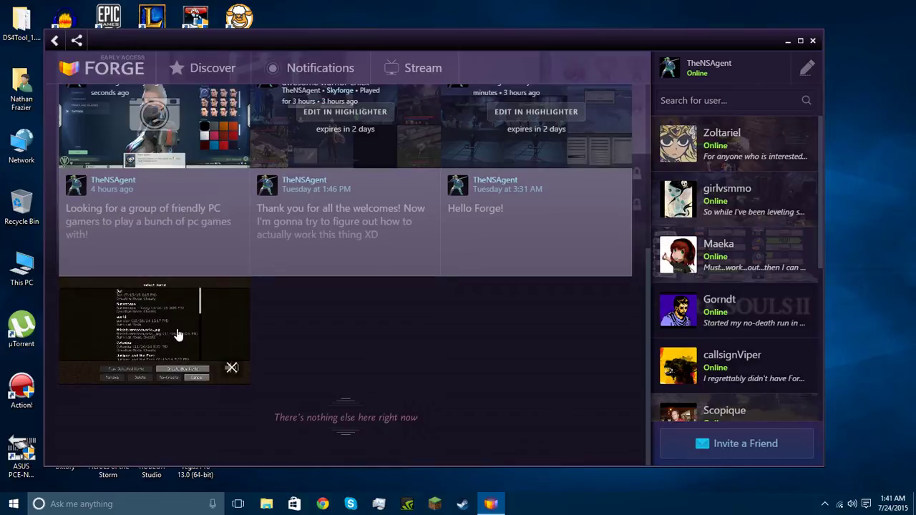
left_click(178, 335)
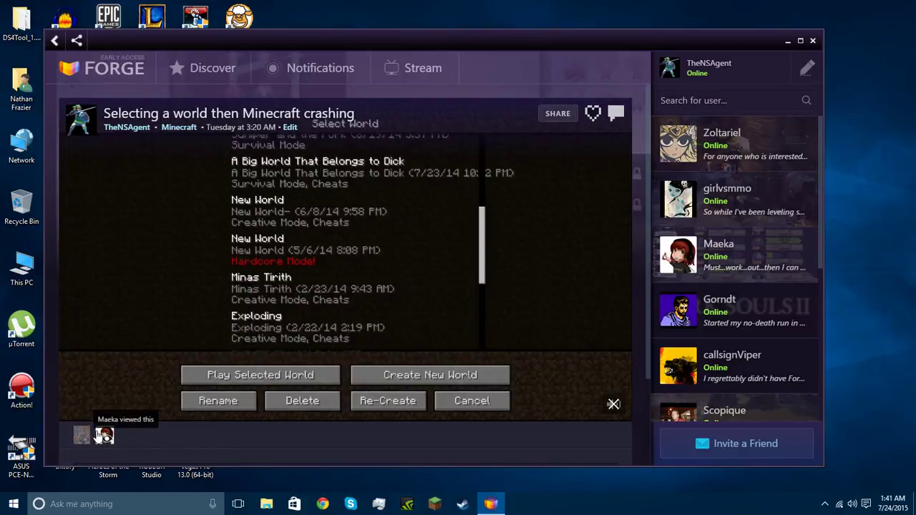
scroll(119, 411, "down", 2)
scroll(193, 403, "up", 2)
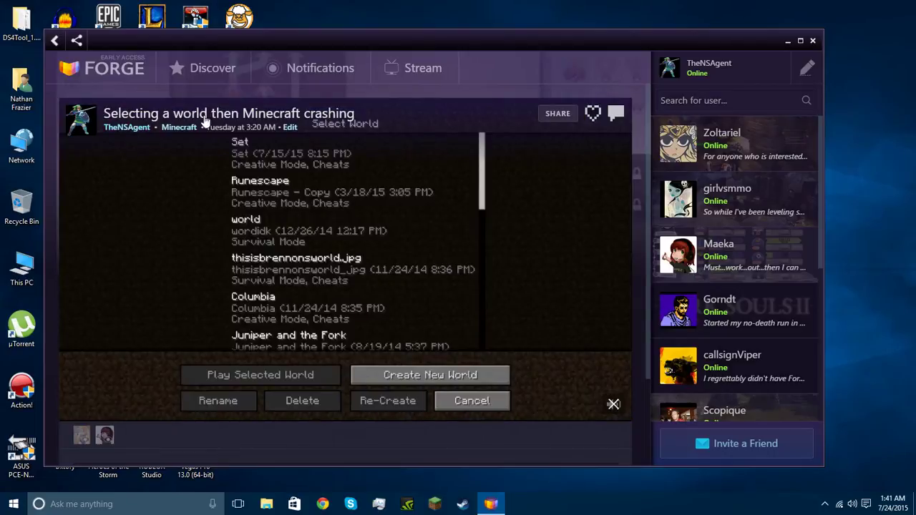
scroll(289, 335, "down", 2)
scroll(289, 335, "up", 2)
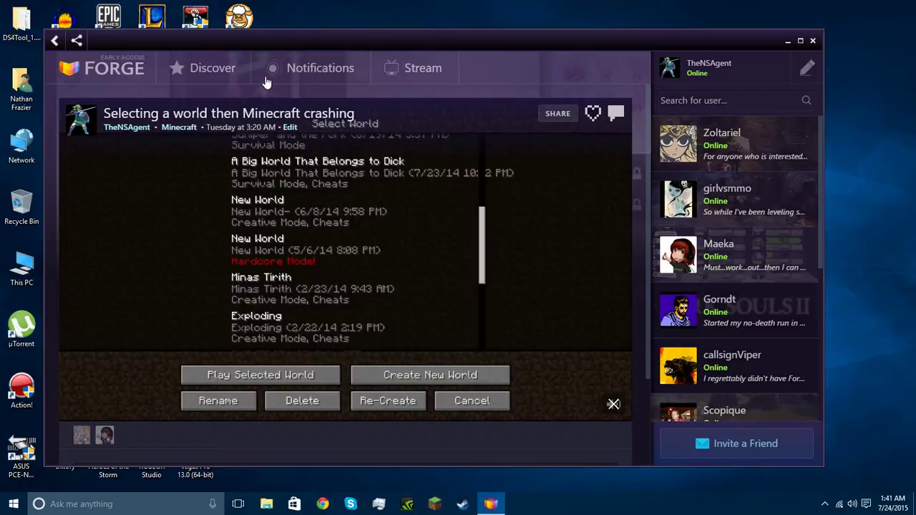
Return to your profile, open the 3-hour Skyforge "awesome warrior chick" session in the Highlighter and dismiss the session notification.
left_click(56, 41)
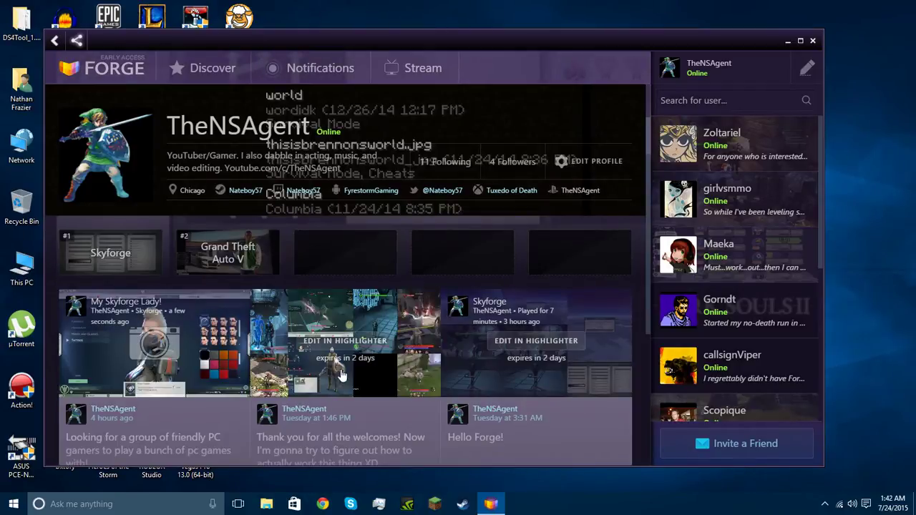
left_click(358, 343)
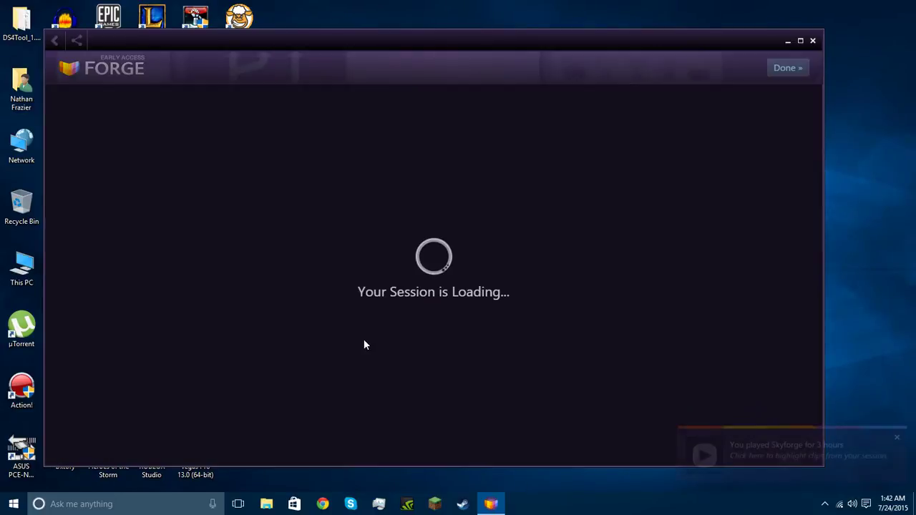
left_click(895, 439)
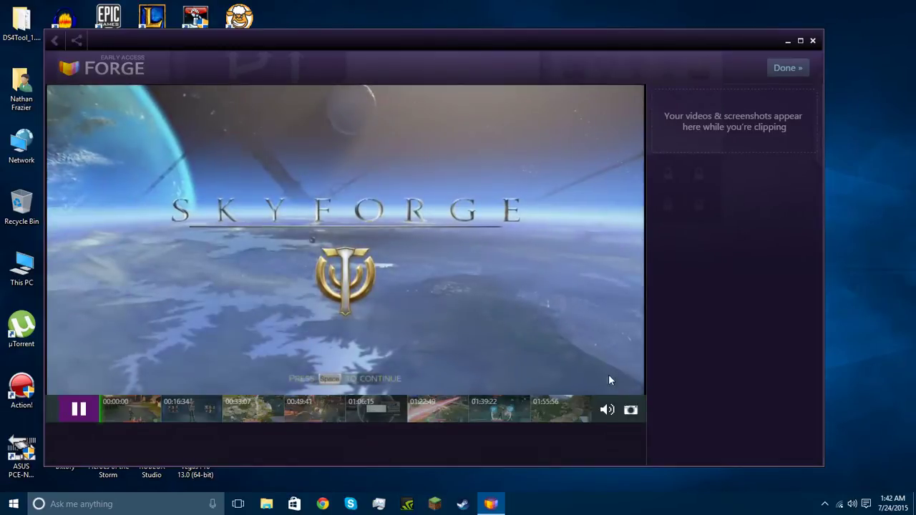
Skim forward through the Skyforge session recording, playing it from several points including 00:53:46 and 01:44:18.
left_click(246, 413)
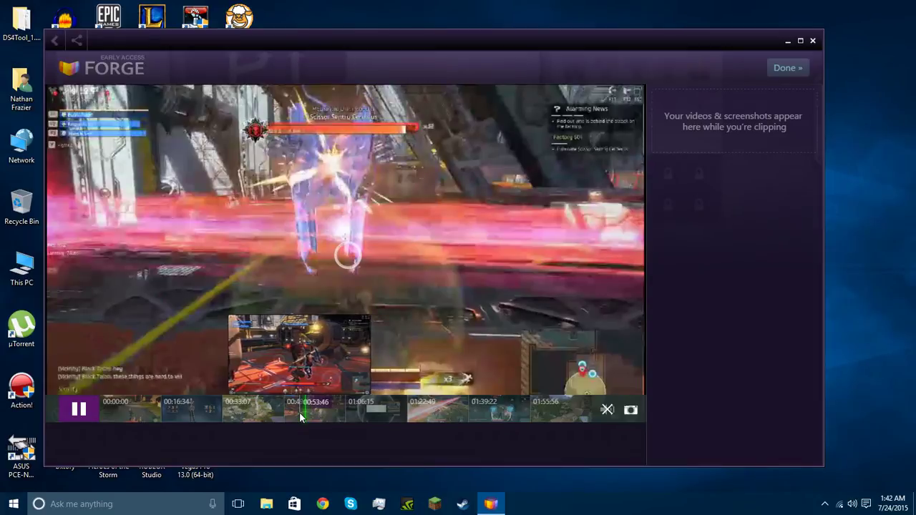
left_click(301, 413)
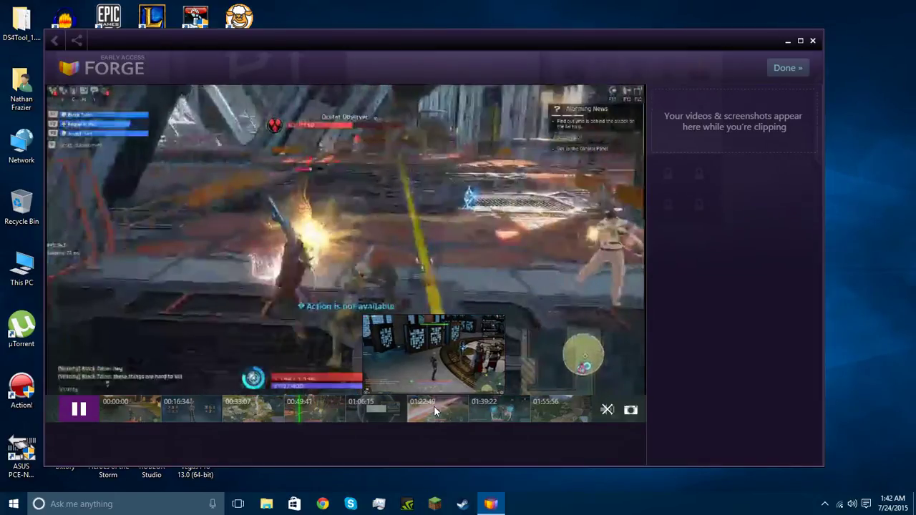
left_click(434, 406)
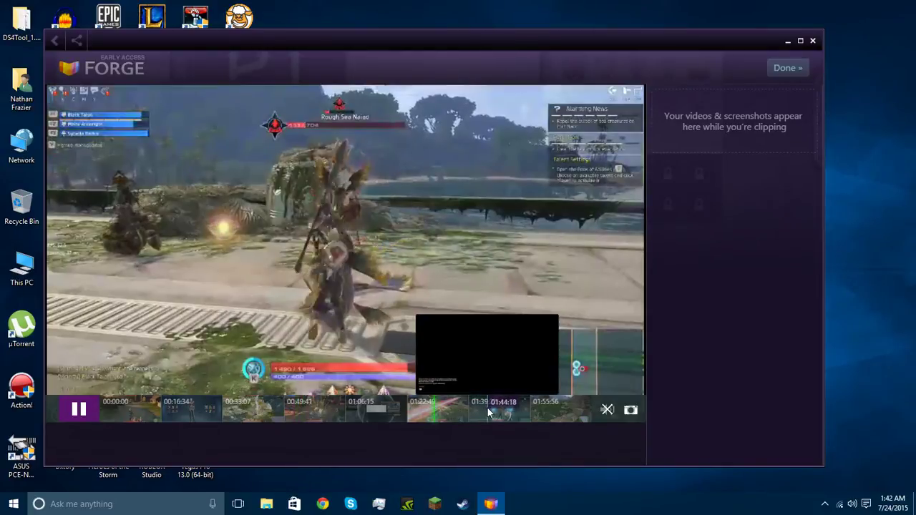
left_click(488, 410)
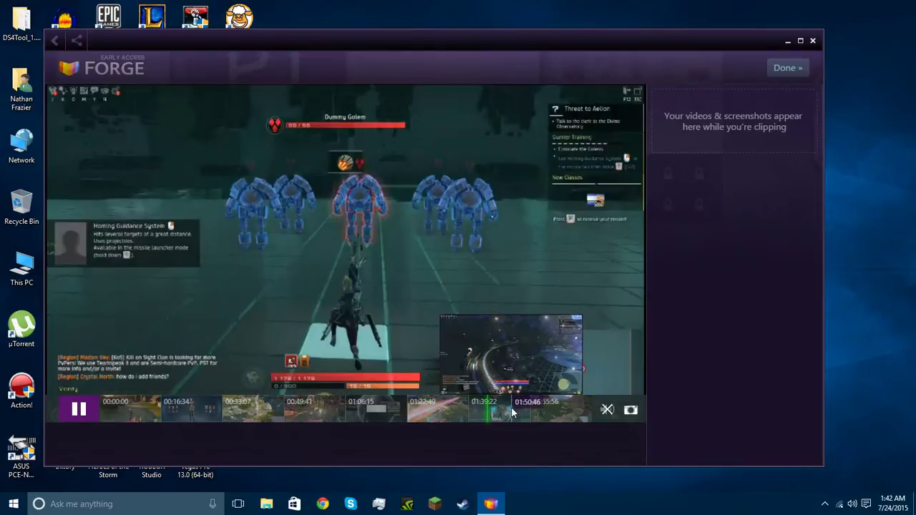
left_click(526, 408)
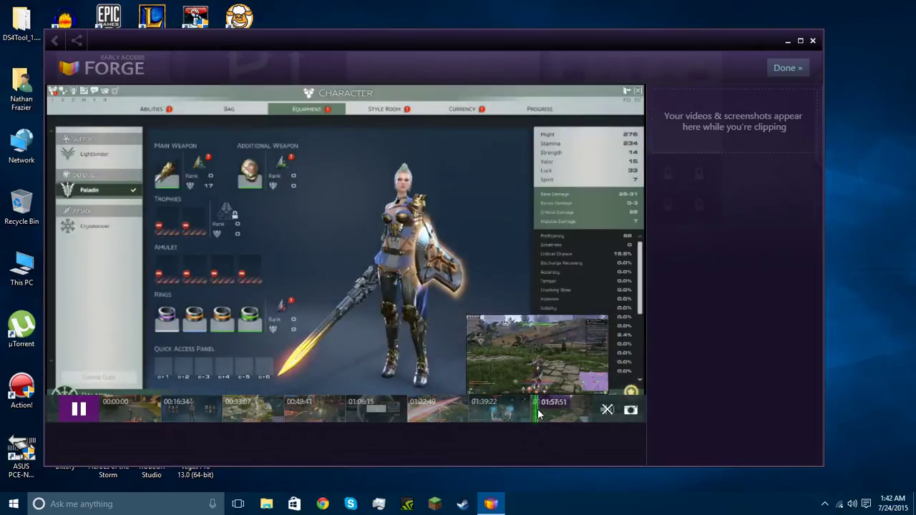
left_click(551, 408)
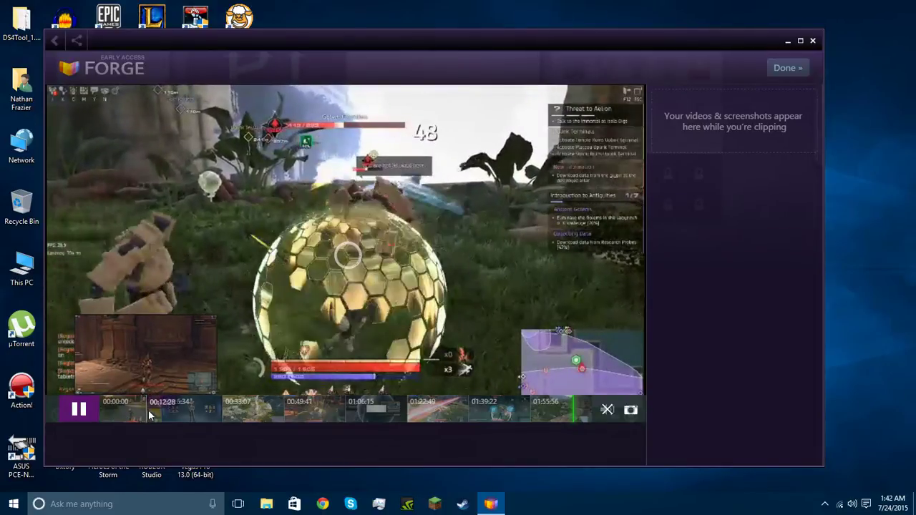
Skim the early part of the Skyforge recording from several points, including 00:04:46 and 00:08:09, and pause it on the fighting near 00:08:19.
left_click(152, 410)
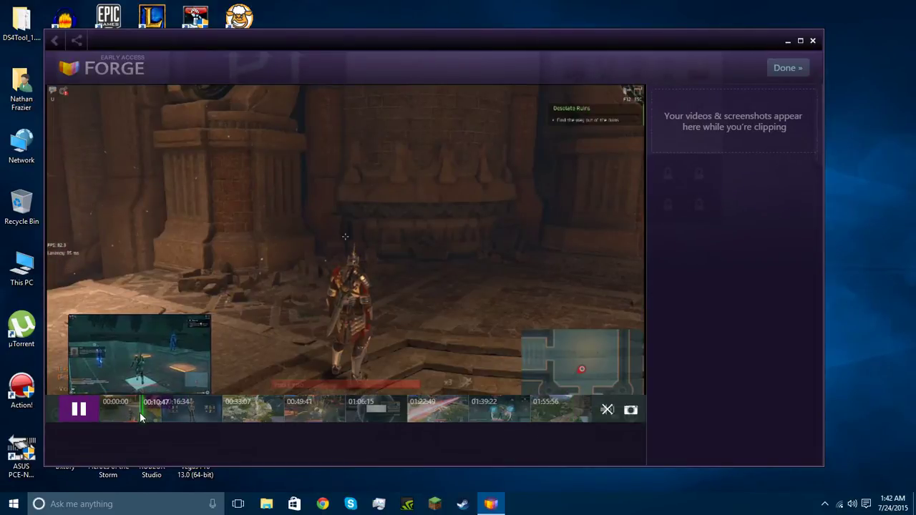
left_click(190, 410)
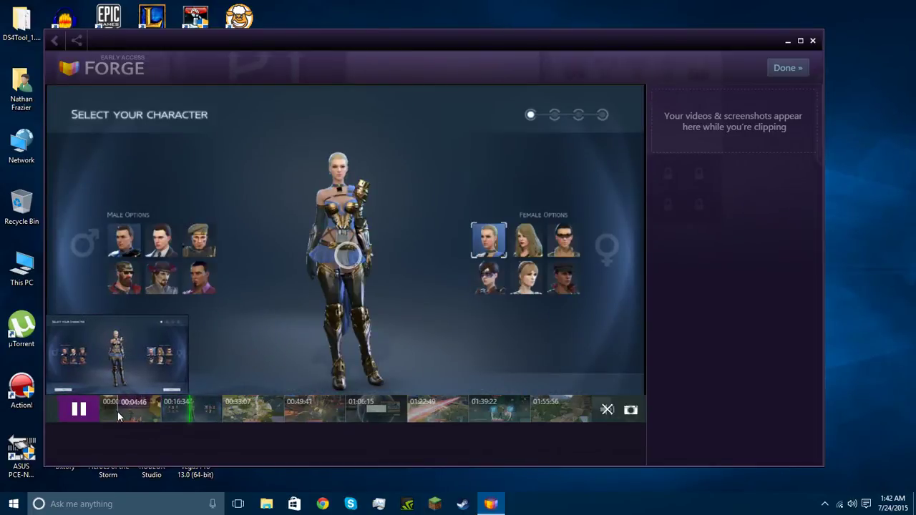
left_click(118, 411)
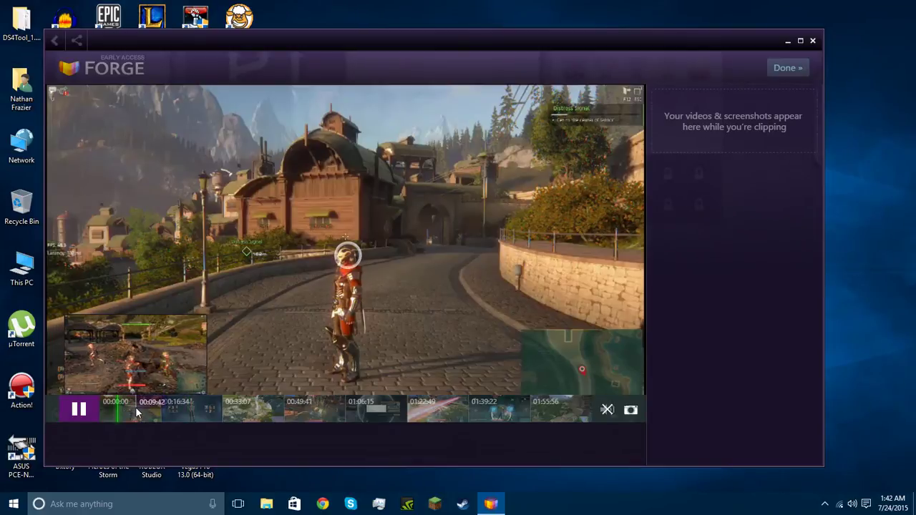
left_click(136, 407)
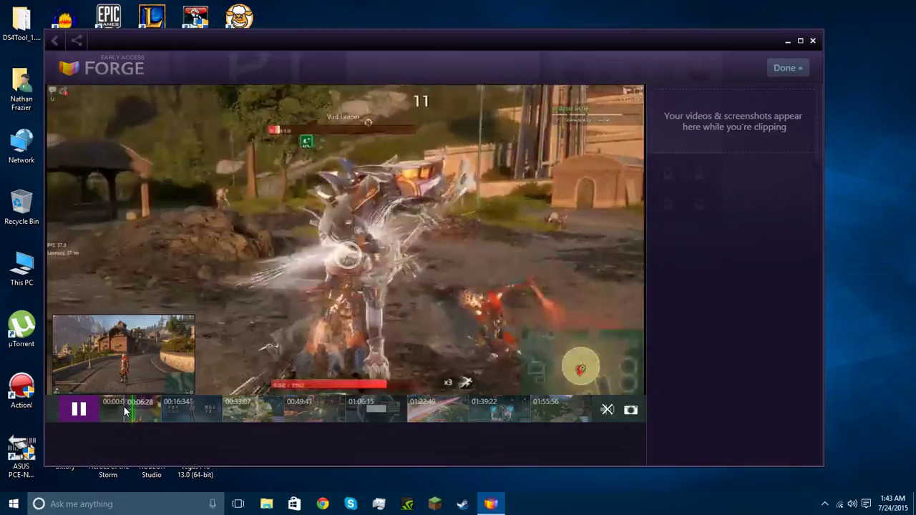
left_click(124, 406)
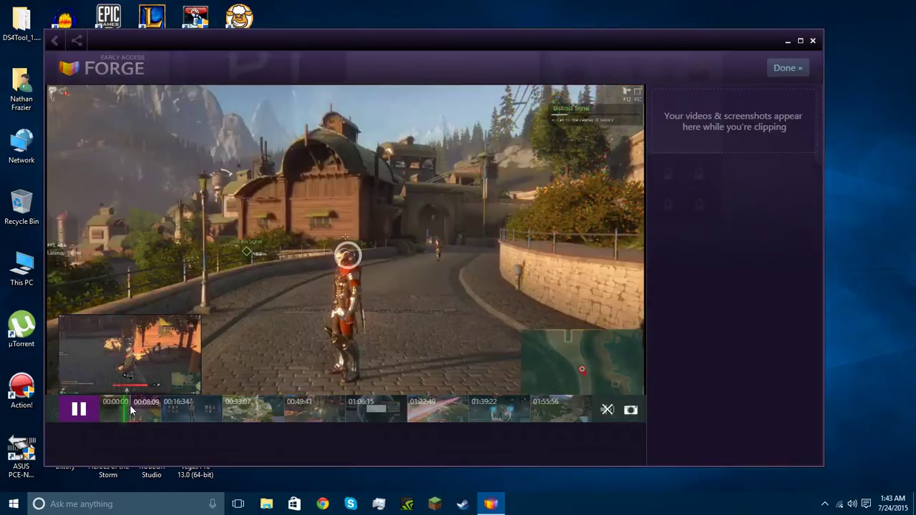
left_click(132, 408)
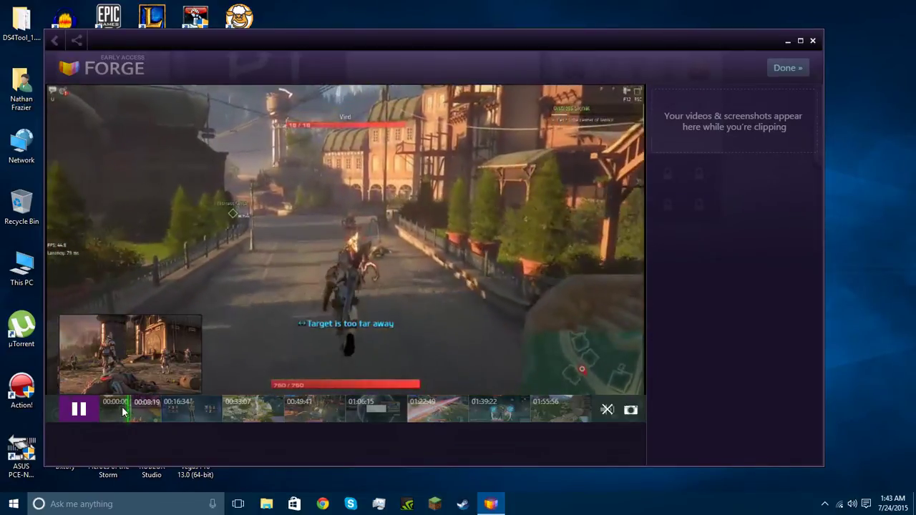
left_click(241, 335)
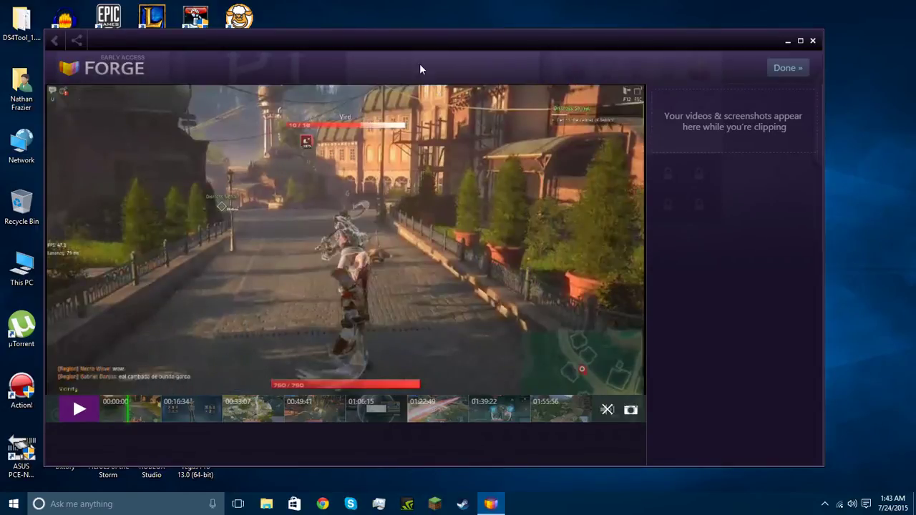
Shift the Forge window up, start a clip near 00:08:19 and widen its range to 30 seconds.
left_click_drag(663, 43, 698, 14)
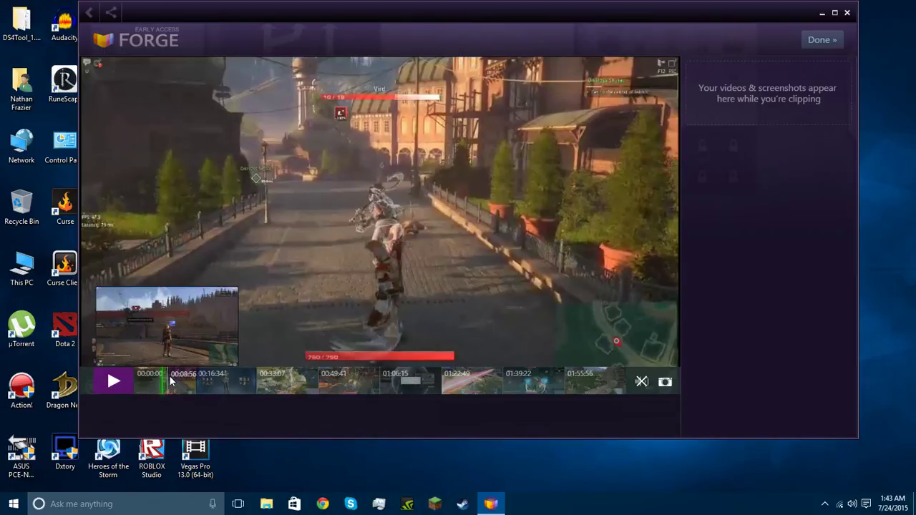
left_click(170, 381)
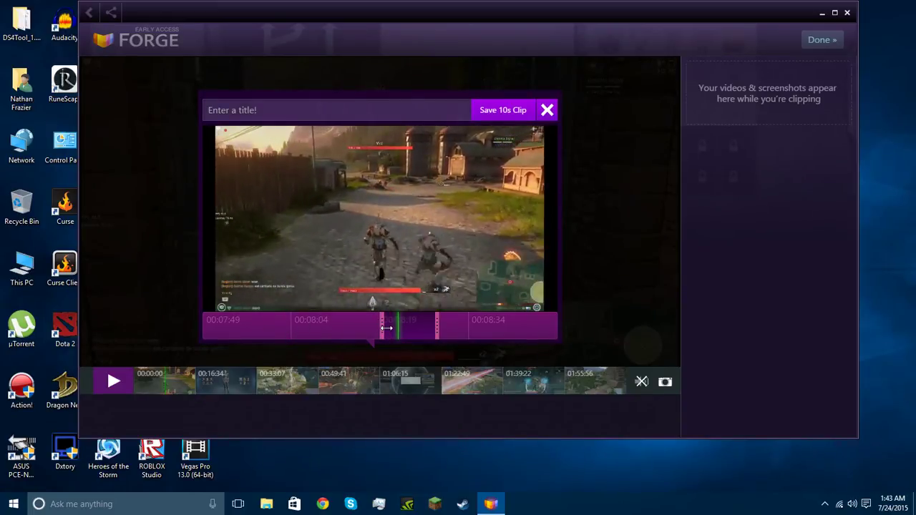
mouse_move(385, 326)
left_mouse_down()
mouse_move(362, 327)
mouse_move(394, 326)
mouse_move(384, 326)
left_mouse_up()
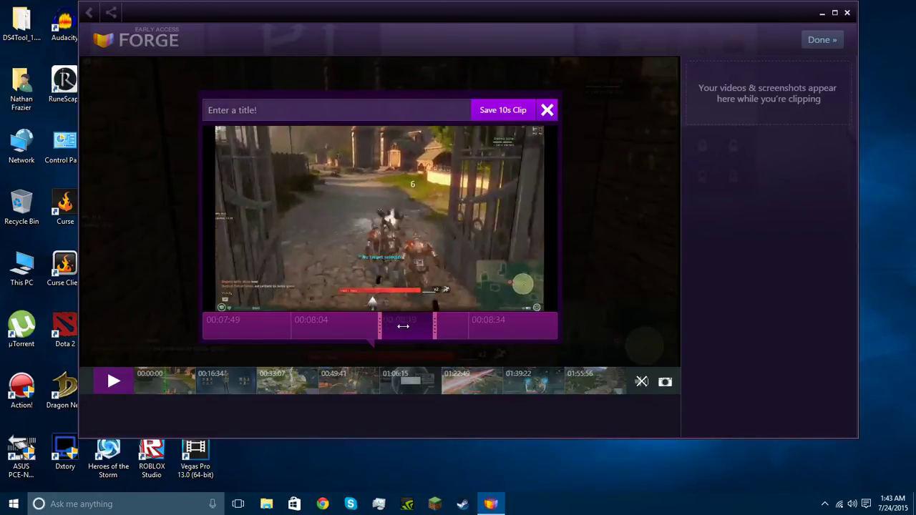
left_click_drag(394, 330, 371, 330)
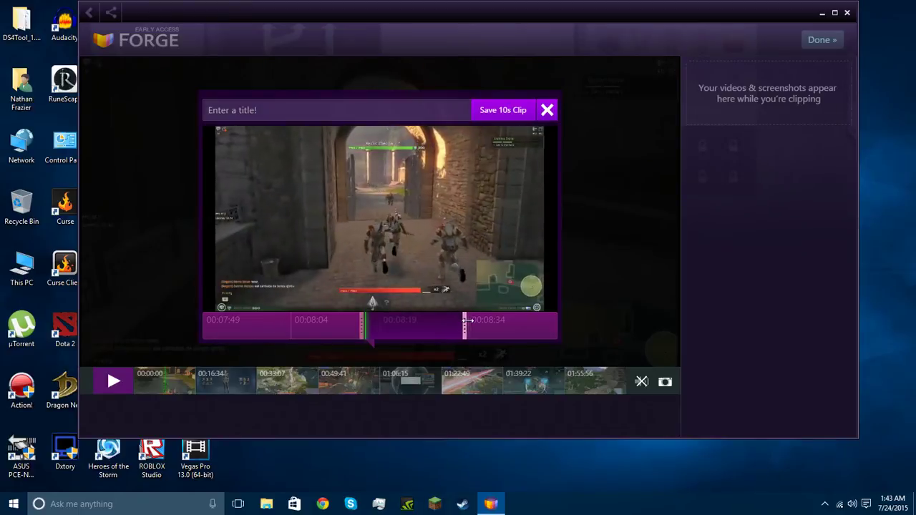
left_click_drag(467, 320, 402, 330)
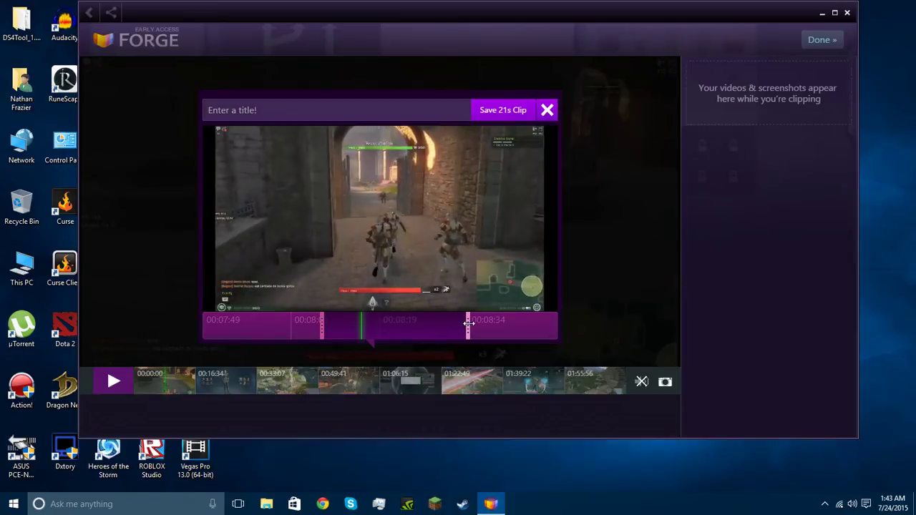
left_click_drag(468, 323, 552, 322)
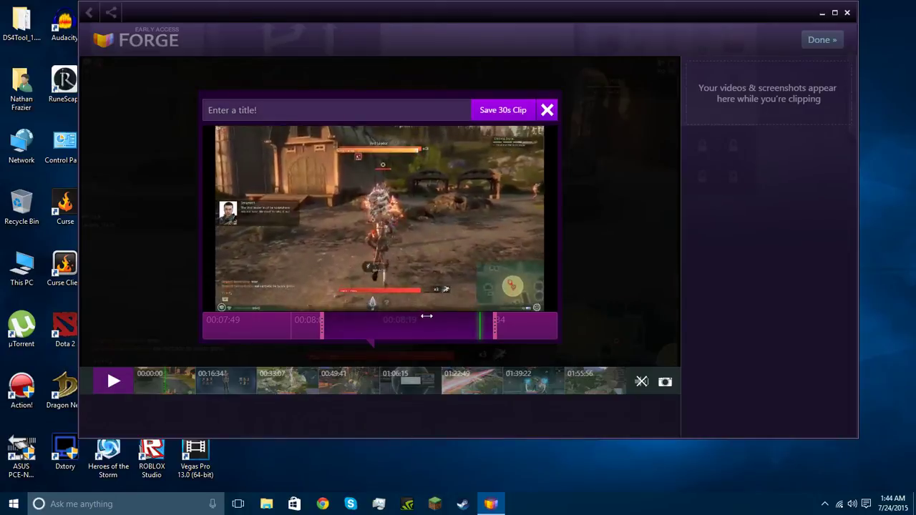
Trim the clip to the 19-second stretch from 00:08:30 to 00:08:49 and open its title for editing.
left_click_drag(425, 317, 459, 332)
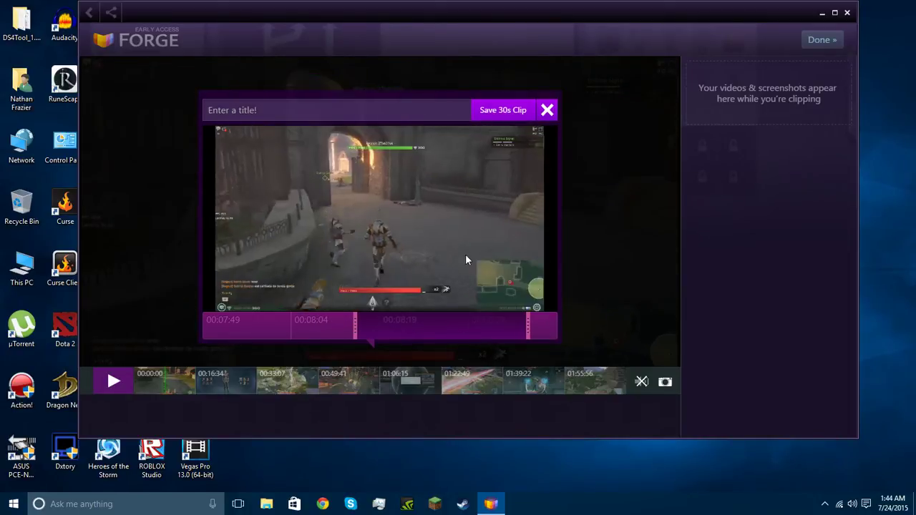
left_click_drag(550, 333, 550, 334)
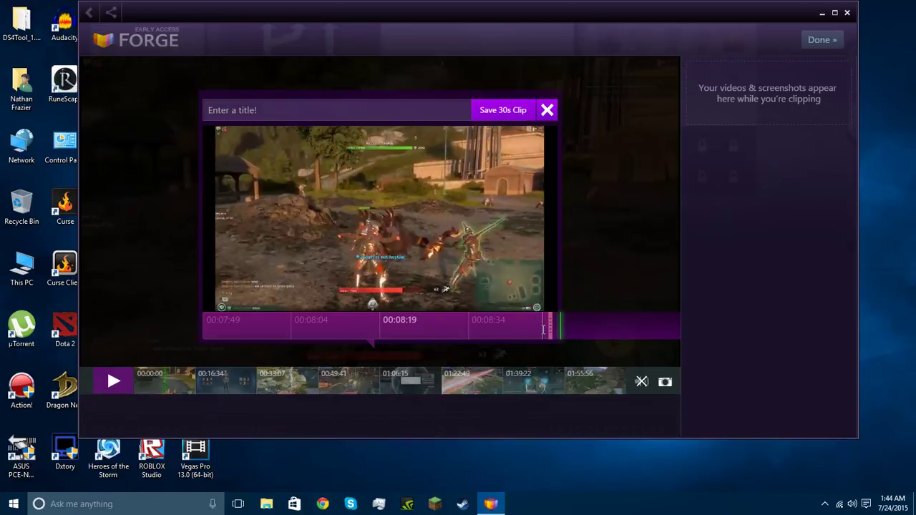
left_click_drag(537, 333, 549, 329)
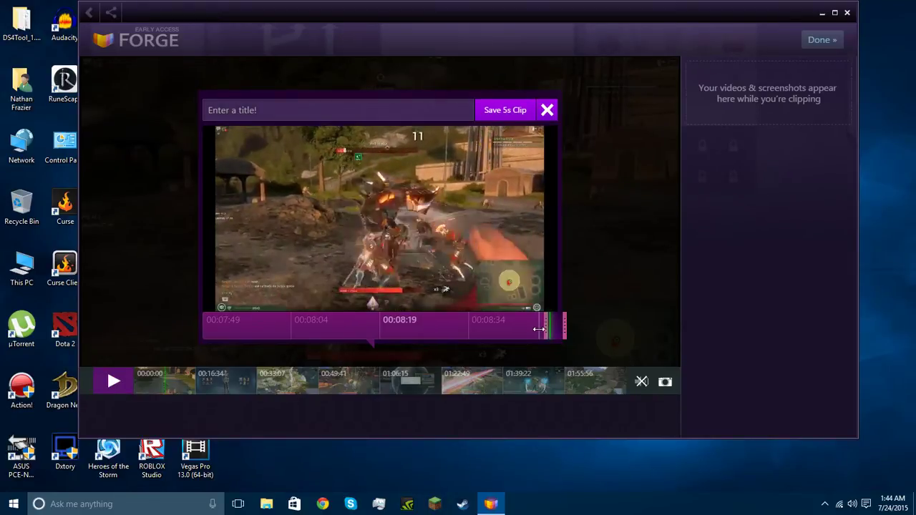
left_click_drag(551, 328, 449, 326)
left_click(501, 110)
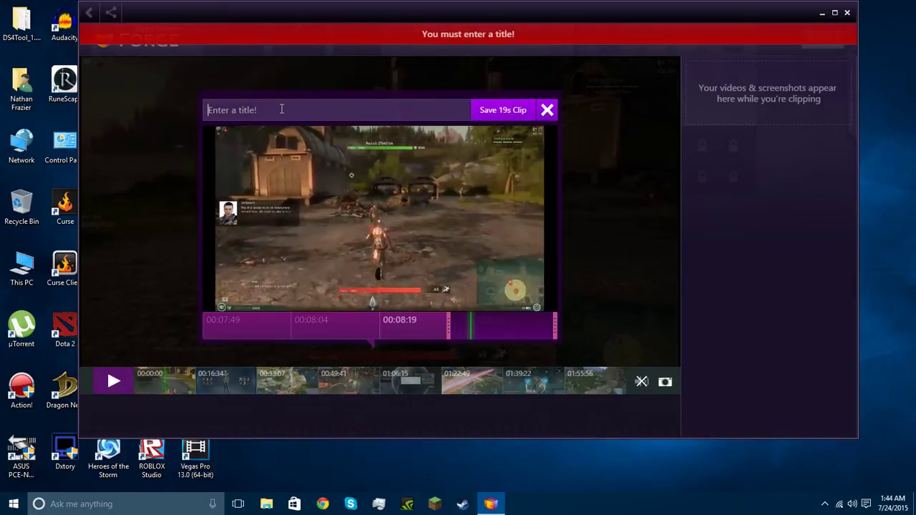
left_click(281, 110)
type("Clob")
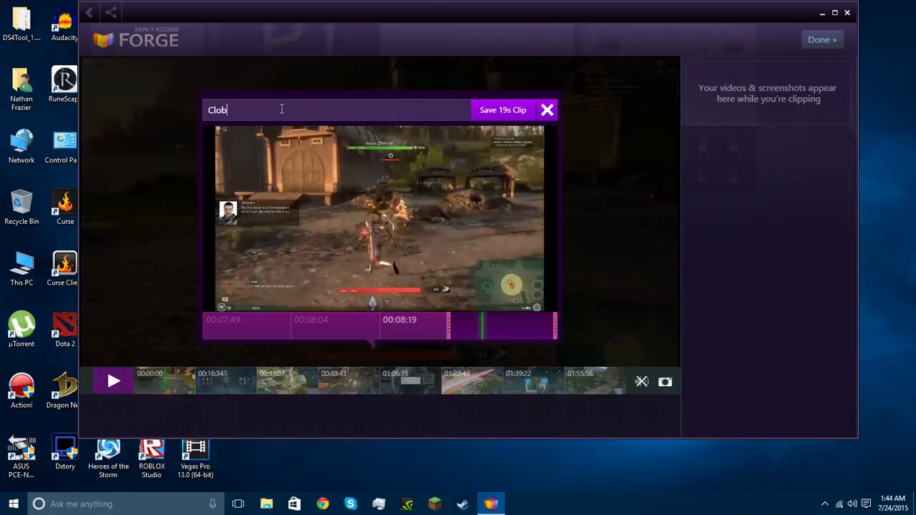
type("bering t")
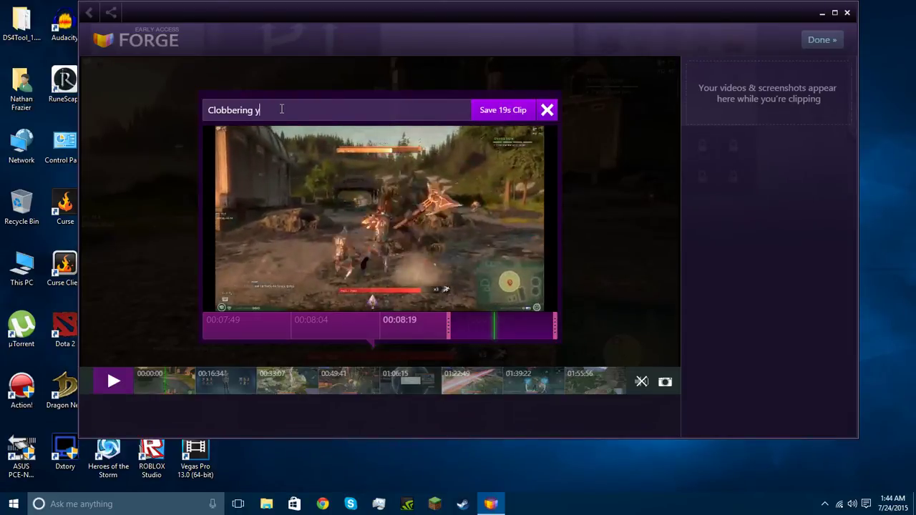
type("he")
key("BackSpace")
key("BackSpace")
key("BackSpace")
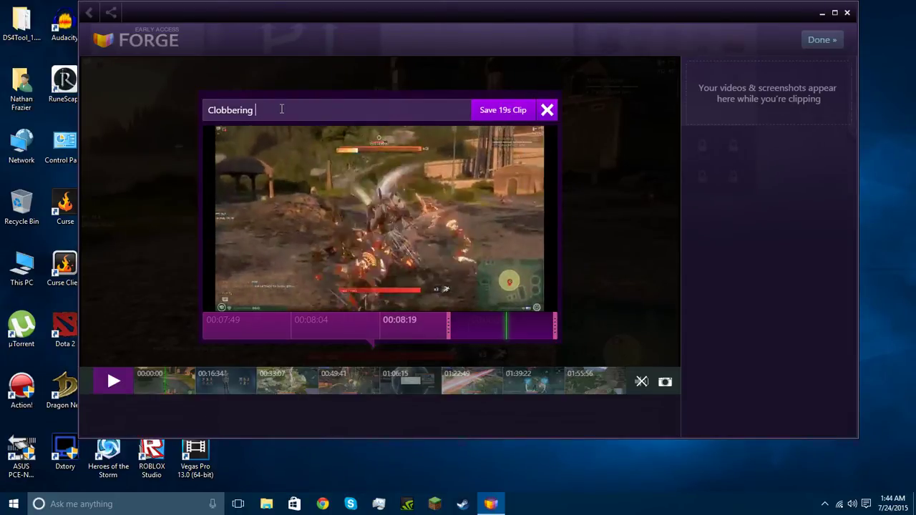
type("the")
key("BackSpace")
key("BackSpace")
key("BackSpace")
key("BackSpace")
key("BackSpace")
key("BackSpace")
key("BackSpace")
key("BackSpace")
key("BackSpace")
key("BackSpace")
key("BackSpace")
key("BackSpace")
key("BackSpace")
key("BackSpace")
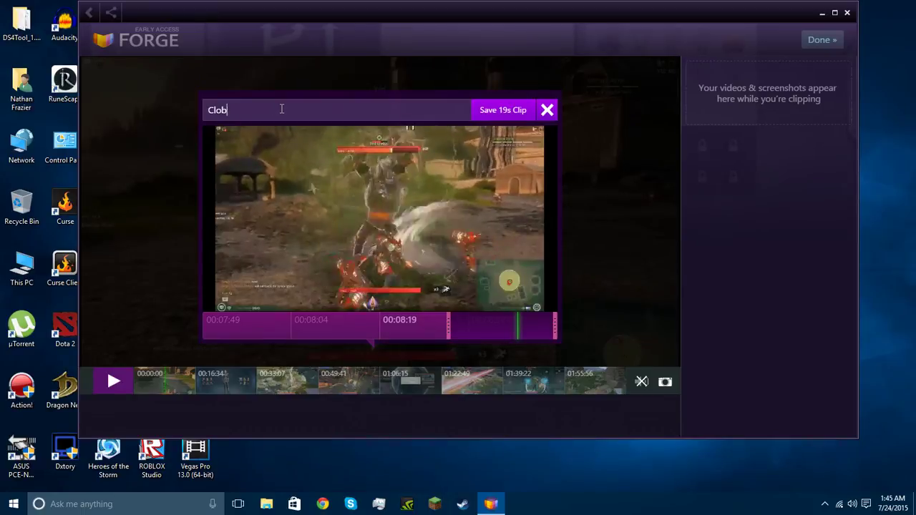
Title the 19-second clip "Triple Gangbang", save it and close its sharing window.
type("Tri")
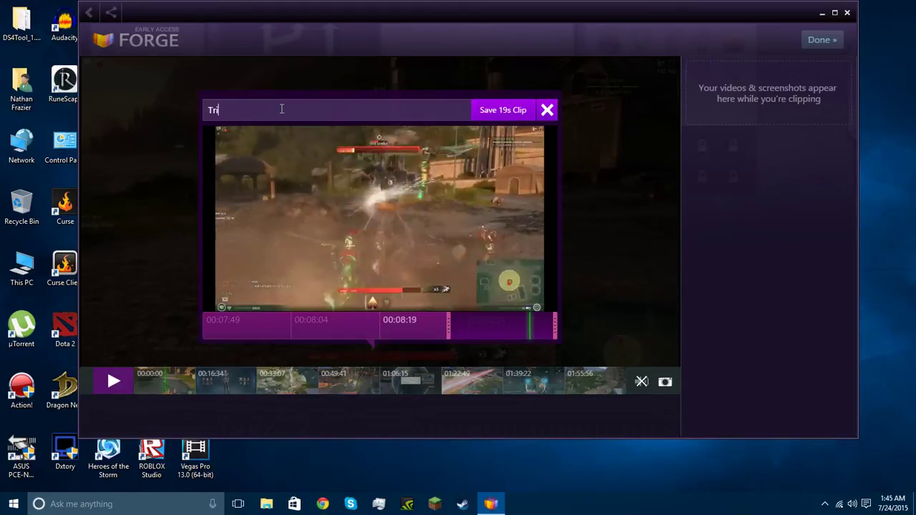
type("ple Gan")
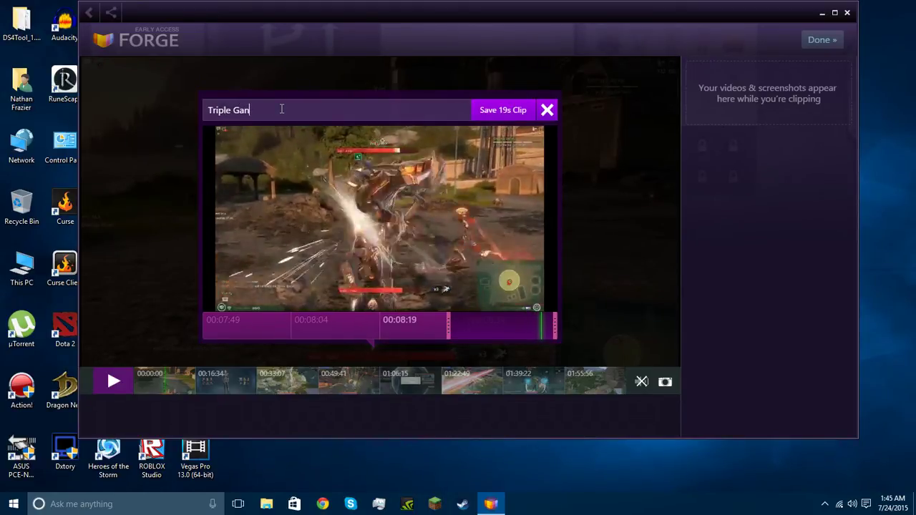
type("g Bang")
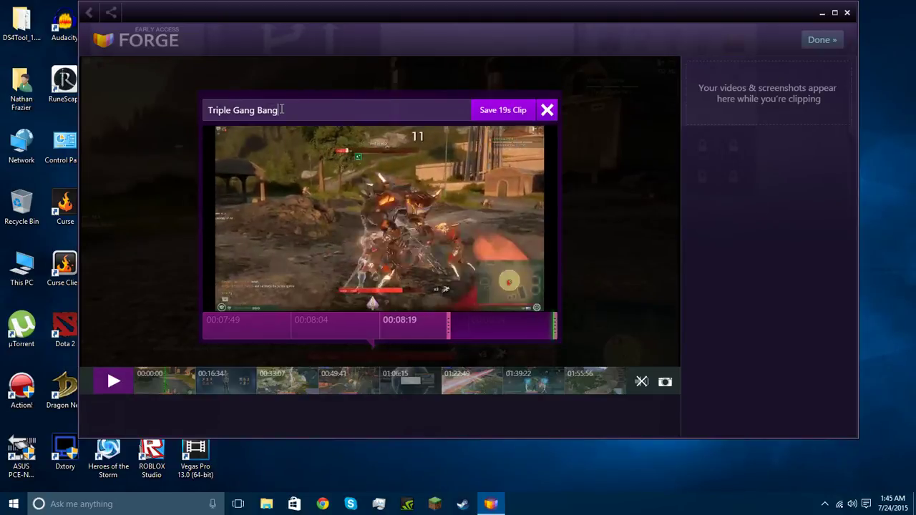
key("BackSpace")
key("BackSpace")
key("BackSpace")
key("BackSpace")
key("BackSpace")
type("bang")
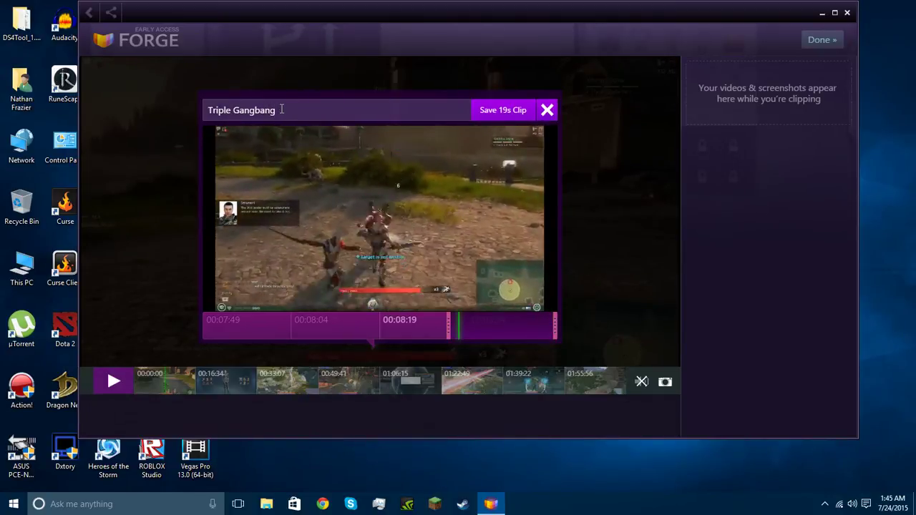
key("BackSpace")
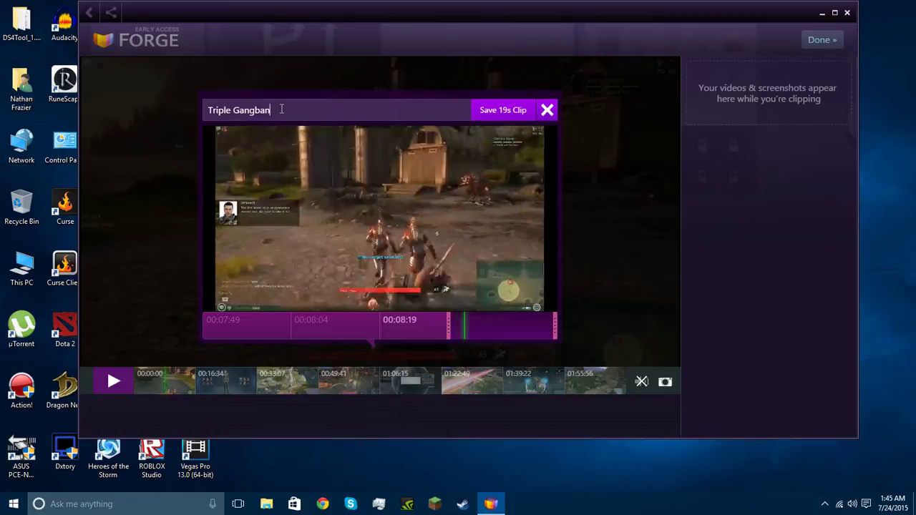
type("g")
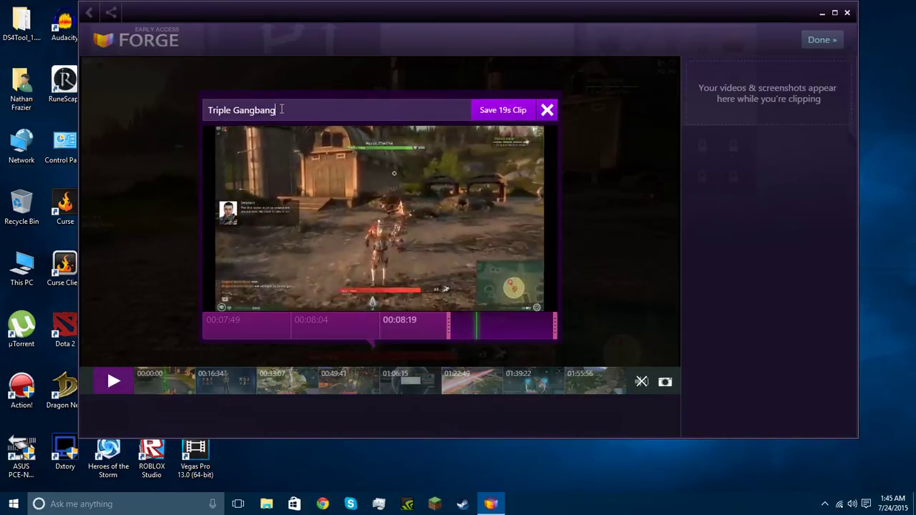
left_click(503, 110)
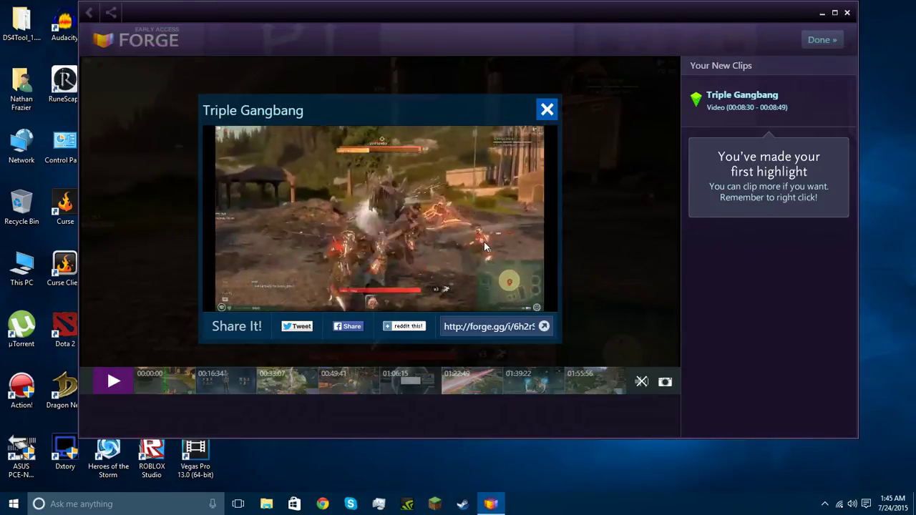
left_click(548, 110)
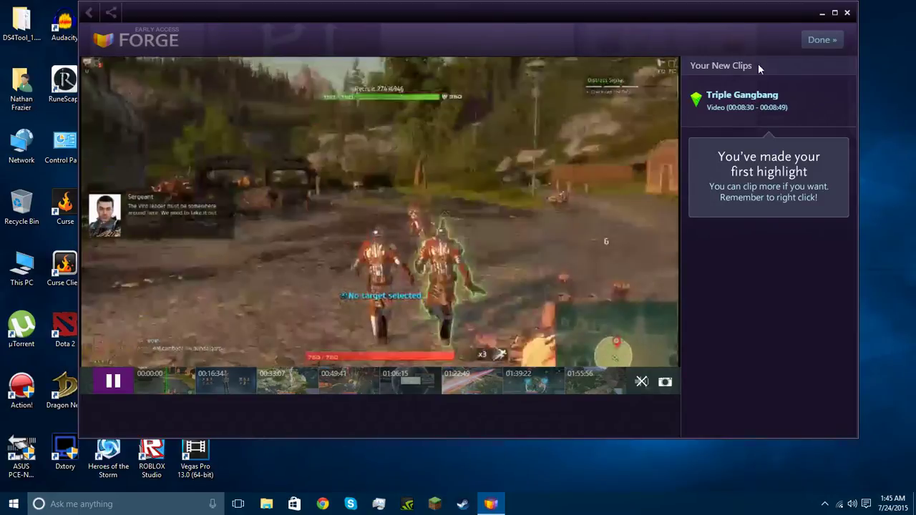
Finish the clipping session and look over the clips and posts on your own profile.
left_click(822, 40)
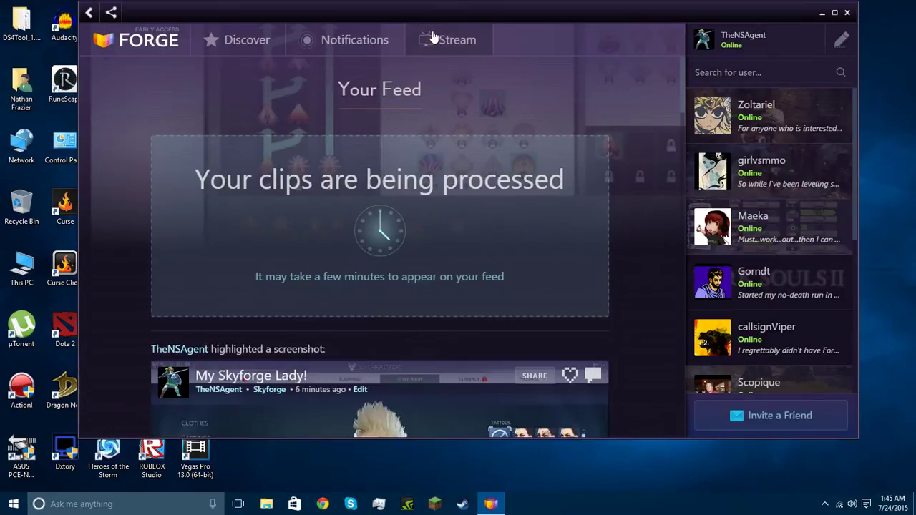
left_click(284, 47)
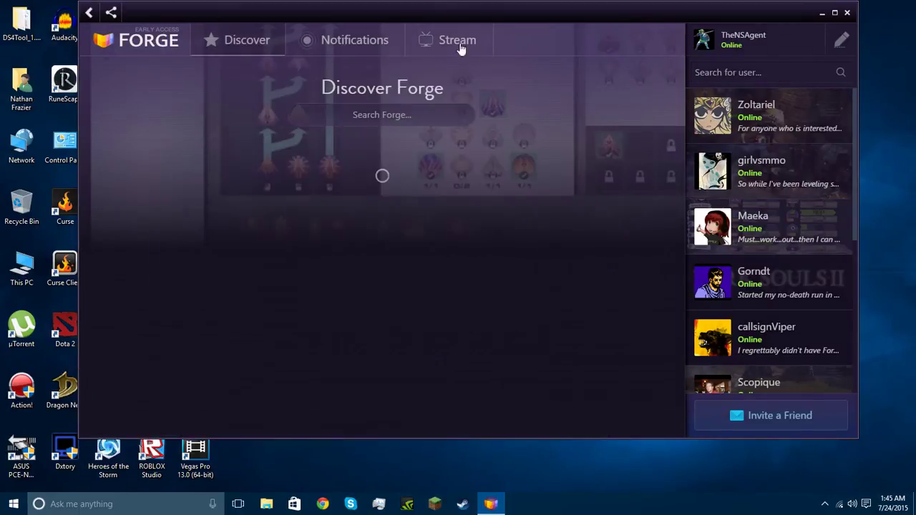
left_click(745, 39)
left_click(744, 68)
scroll(240, 309, "down", 5)
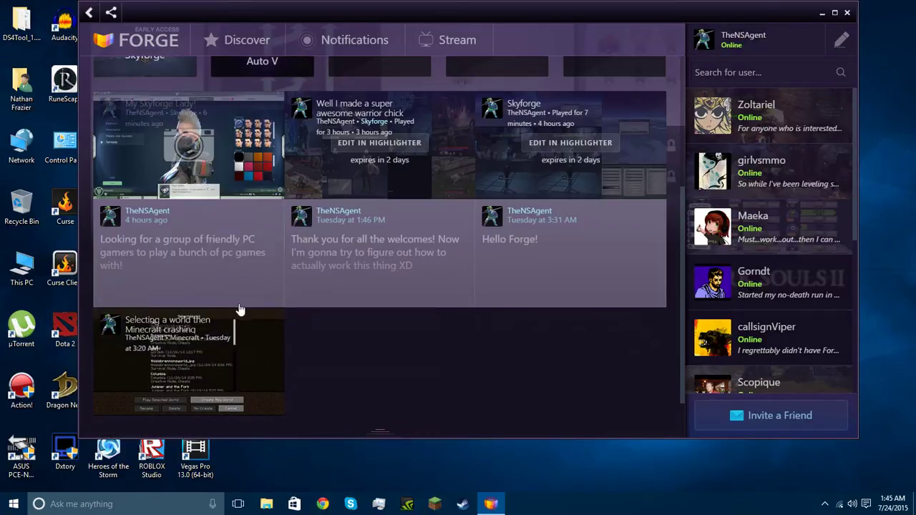
scroll(352, 304, "up", 5)
scroll(491, 262, "down", 5)
scroll(486, 258, "up", 5)
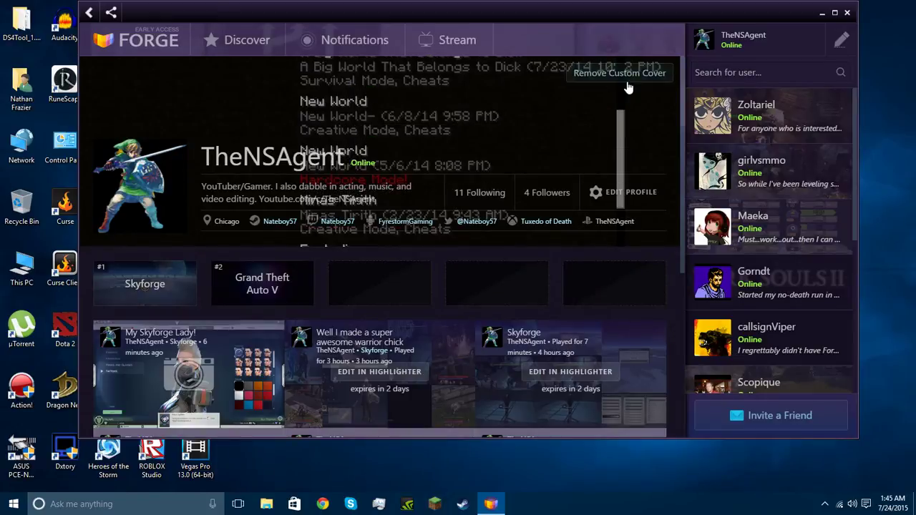
Remove the custom cover video from your profile and look over the page.
left_click(620, 73)
scroll(516, 109, "down", 4)
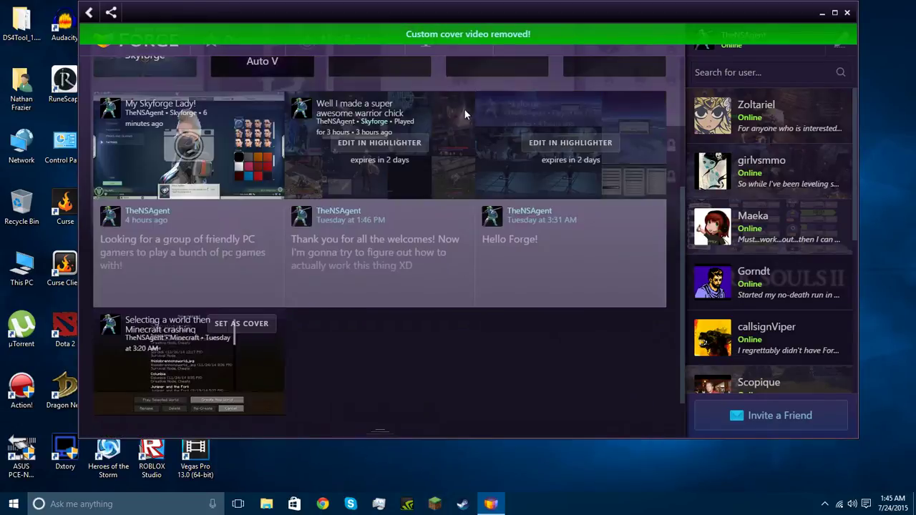
scroll(501, 110, "up", 4)
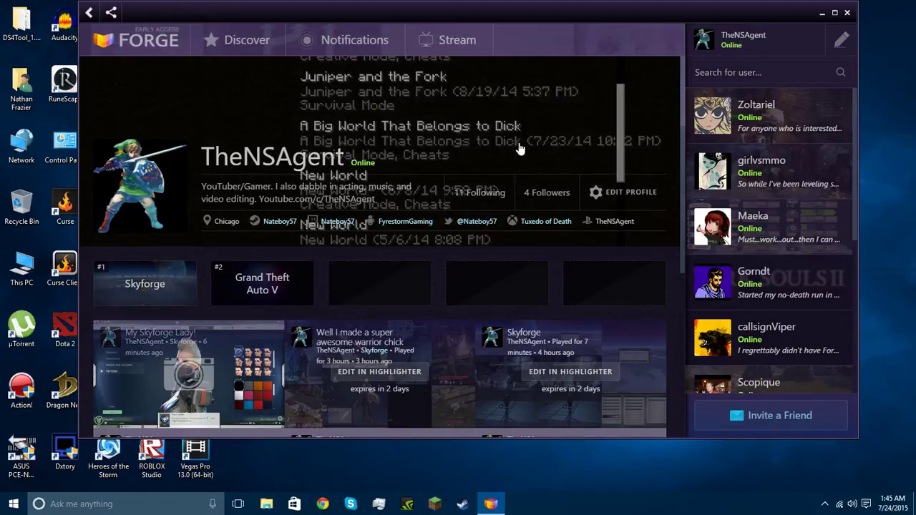
Reopen your own profile and switch through the Discover, Stream and Notifications pages, ending on Discover.
left_click(752, 48)
left_click(744, 72)
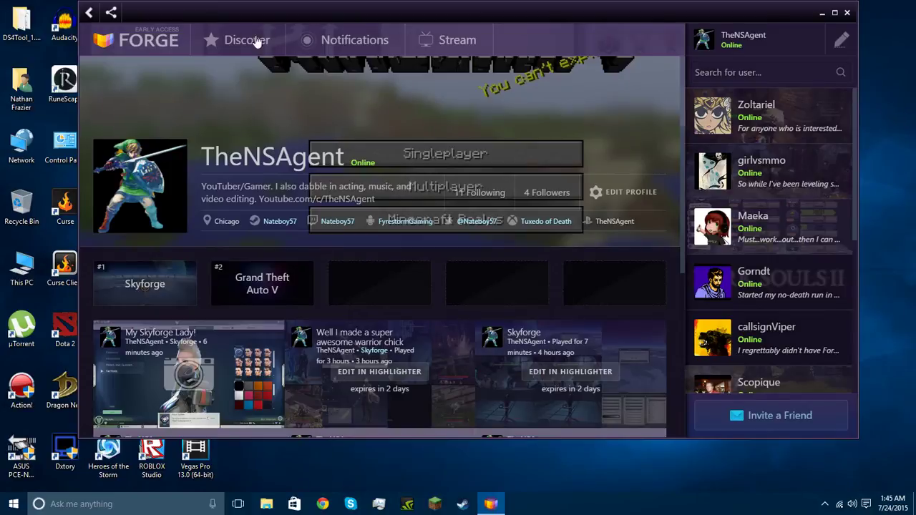
left_click(243, 41)
left_click(437, 41)
left_click(368, 32)
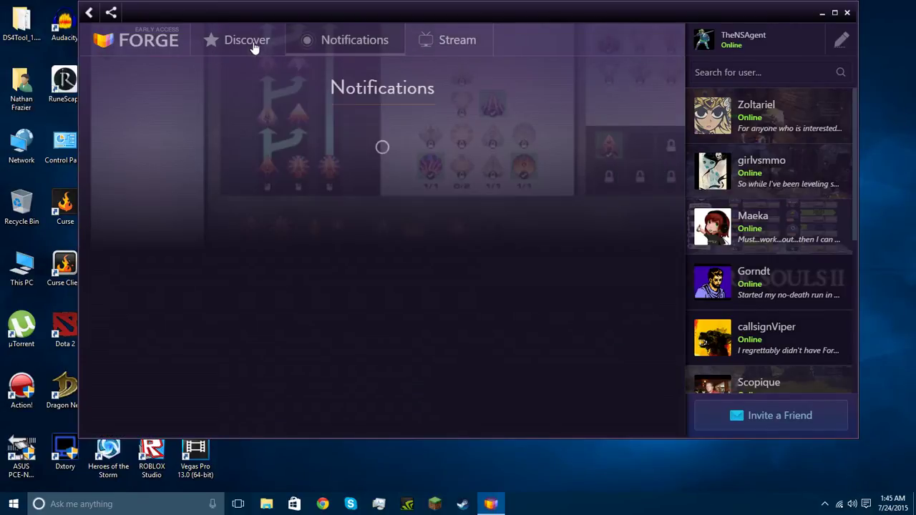
left_click(255, 44)
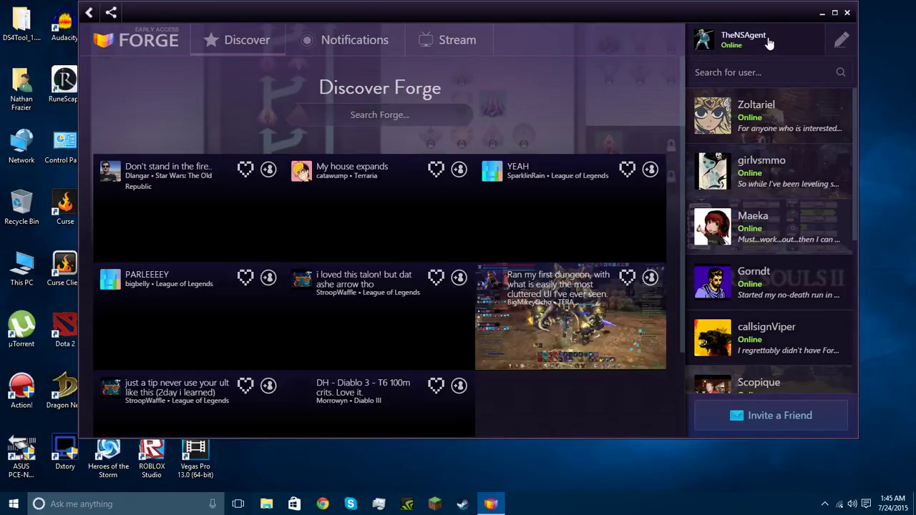
Return to your own profile and set the "Triple Gangbang" clip as its cover video.
left_click(744, 37)
left_click(719, 69)
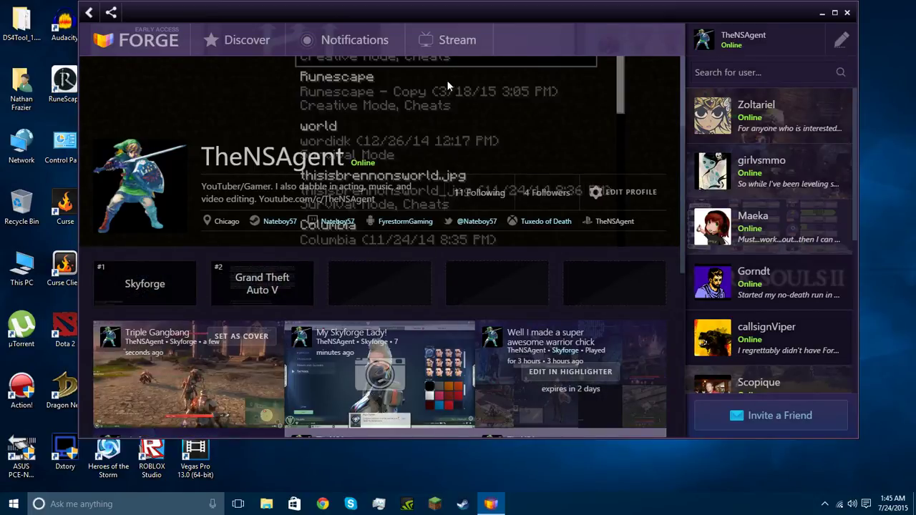
scroll(239, 249, "down", 3)
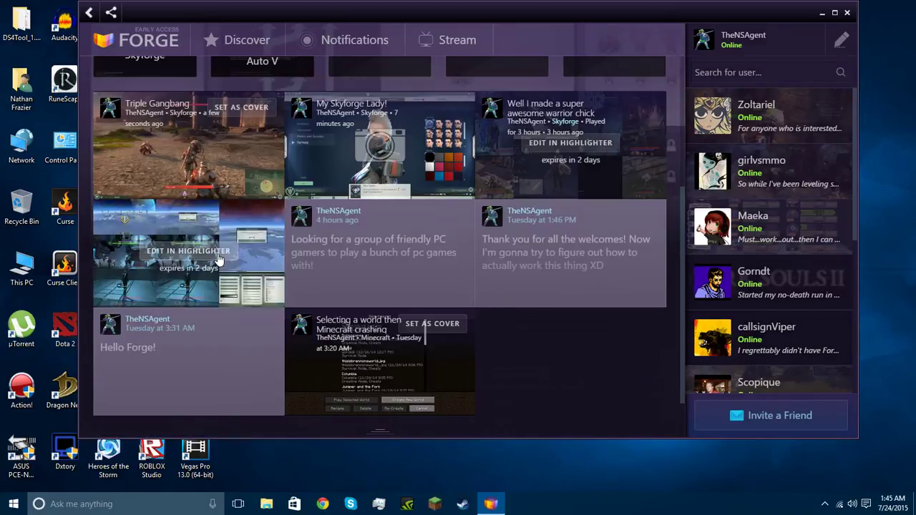
scroll(211, 307, "up", 3)
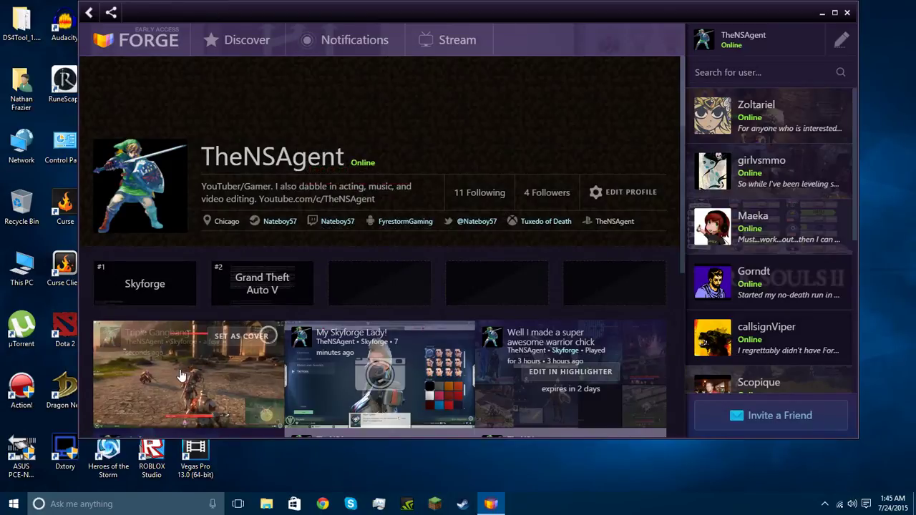
left_click(239, 336)
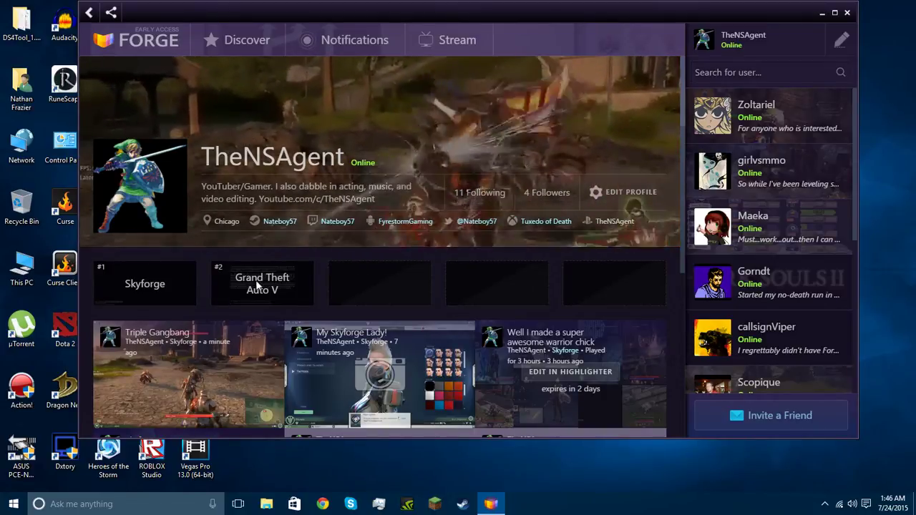
View the list of your profile's followers and close it again.
mouse_move(536, 214)
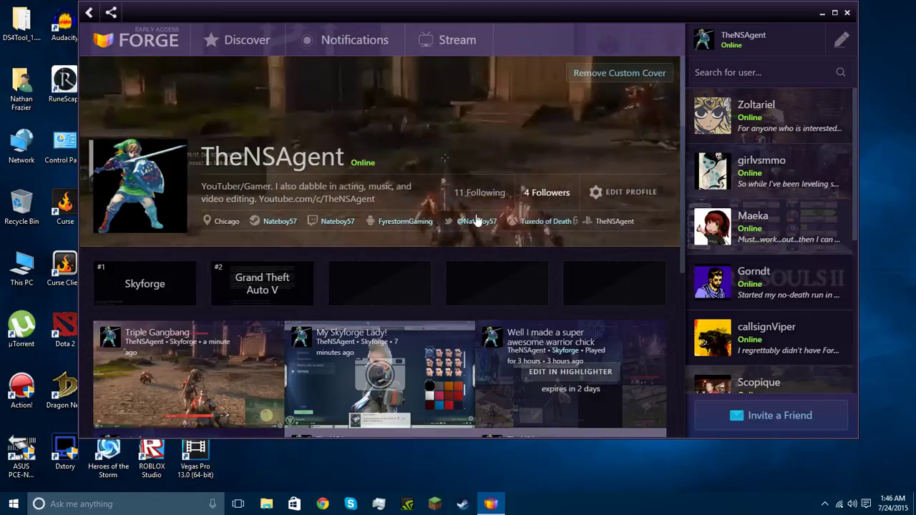
left_click(549, 197)
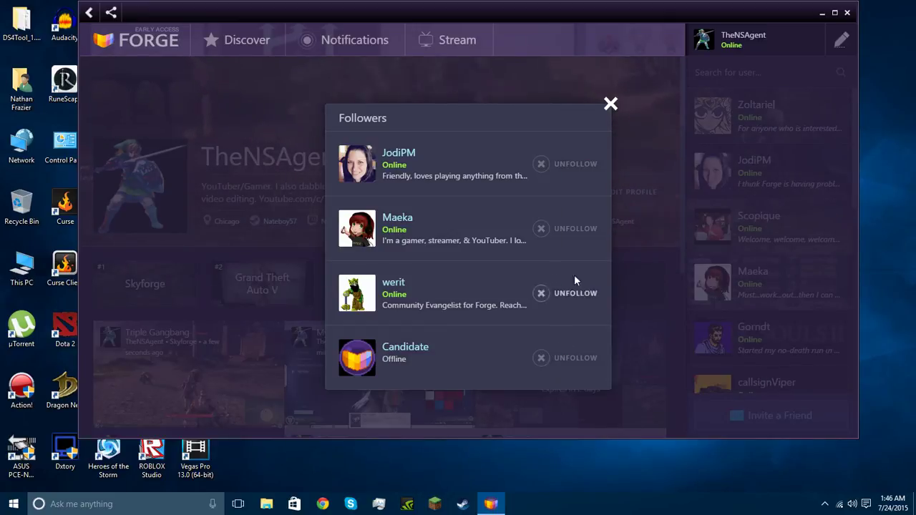
left_click(609, 104)
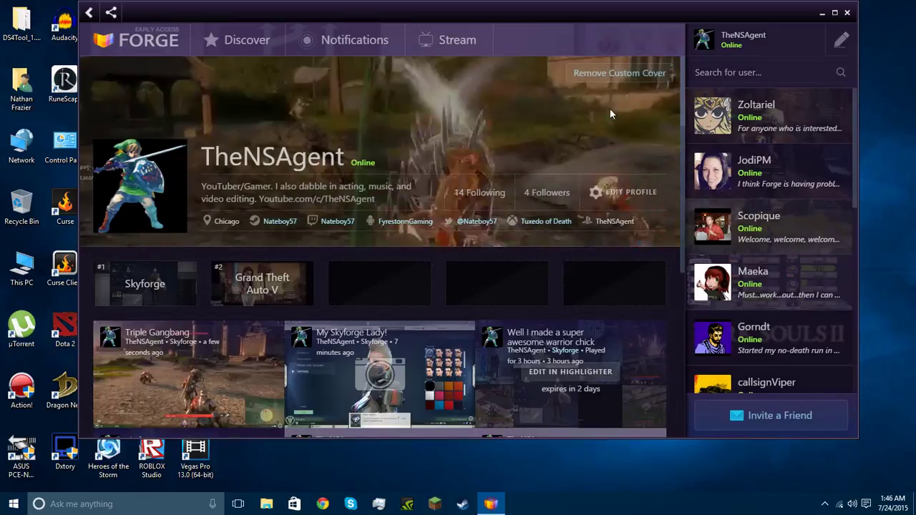